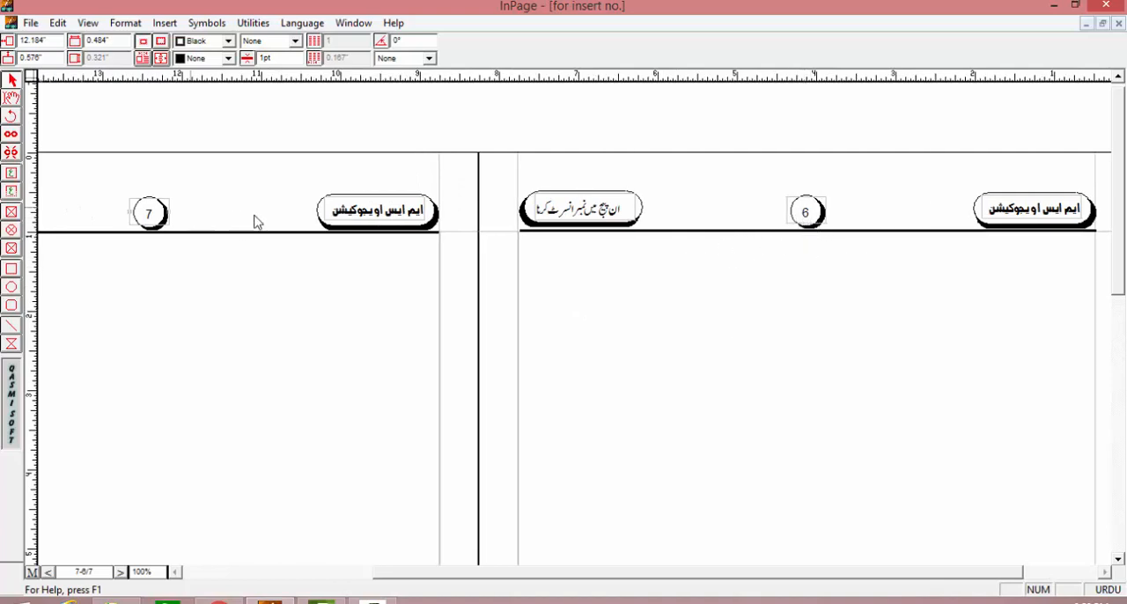
Step: Page through the finished example document and examine the page numbers in its page headers
{"action": "left_click", "coordinate": [122, 572]}
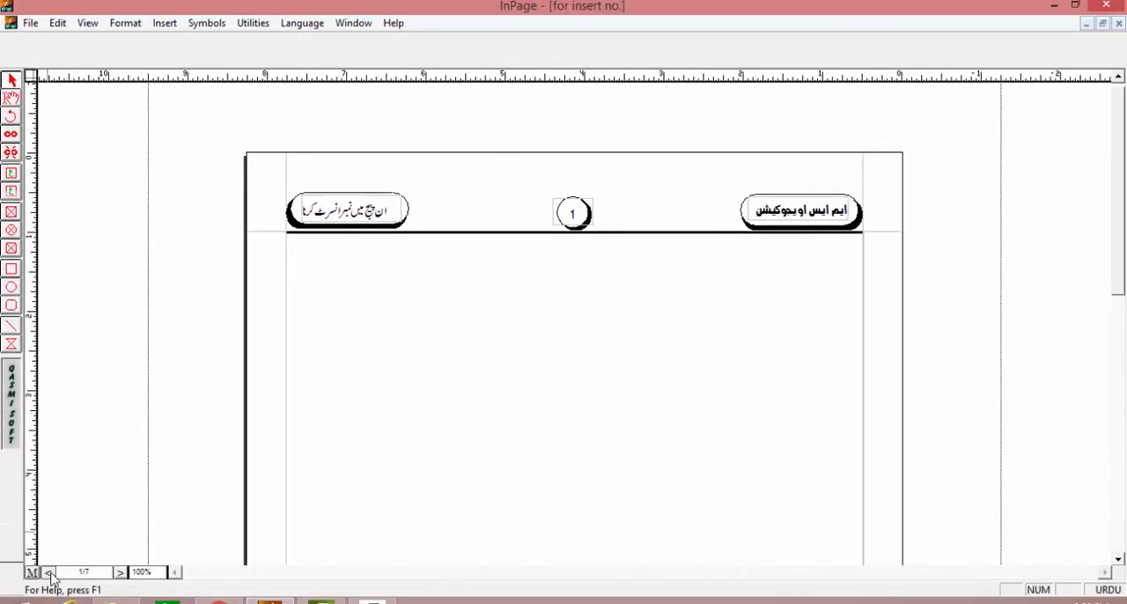
{"action": "left_click", "coordinate": [49, 573]}
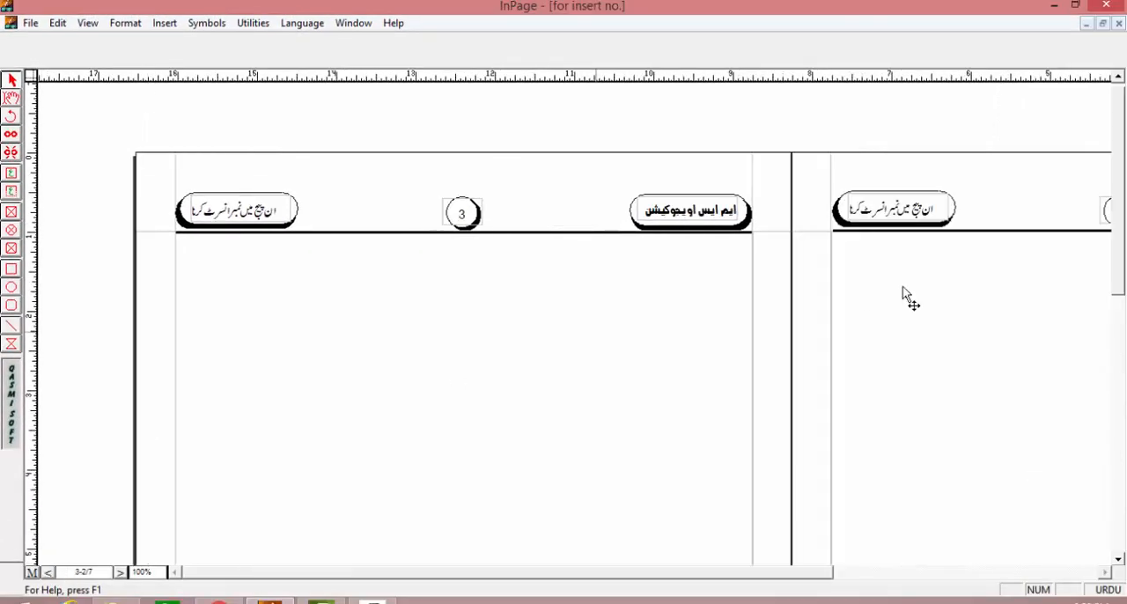
{"action": "left_click_drag", "start_coordinate": [916, 295], "coordinate": [745, 305]}
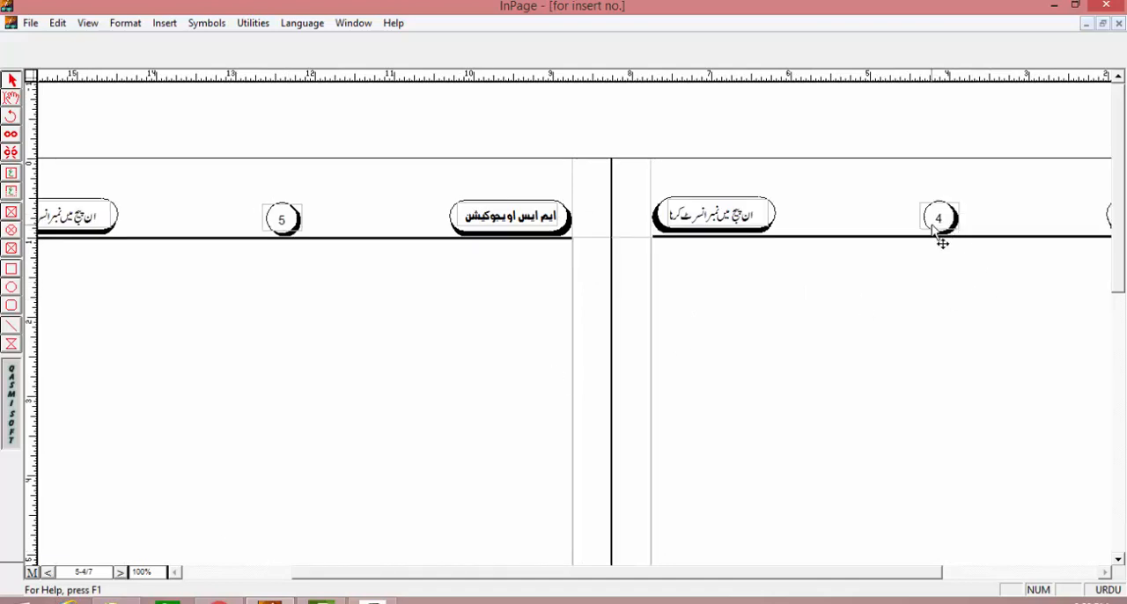
{"action": "left_click", "coordinate": [49, 574]}
{"action": "key", "text": "ctrl+5"}
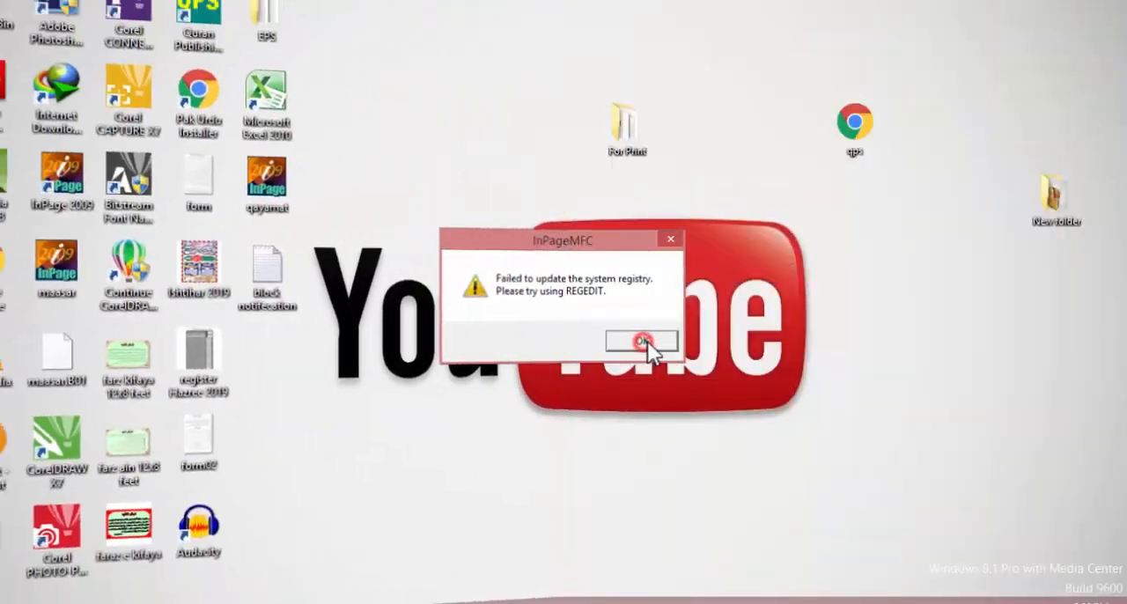
Step: Create a new A4 portrait document with right-to-left direction, an automatic text box, double-sided layout and facing pages
{"action": "left_click", "coordinate": [649, 342]}
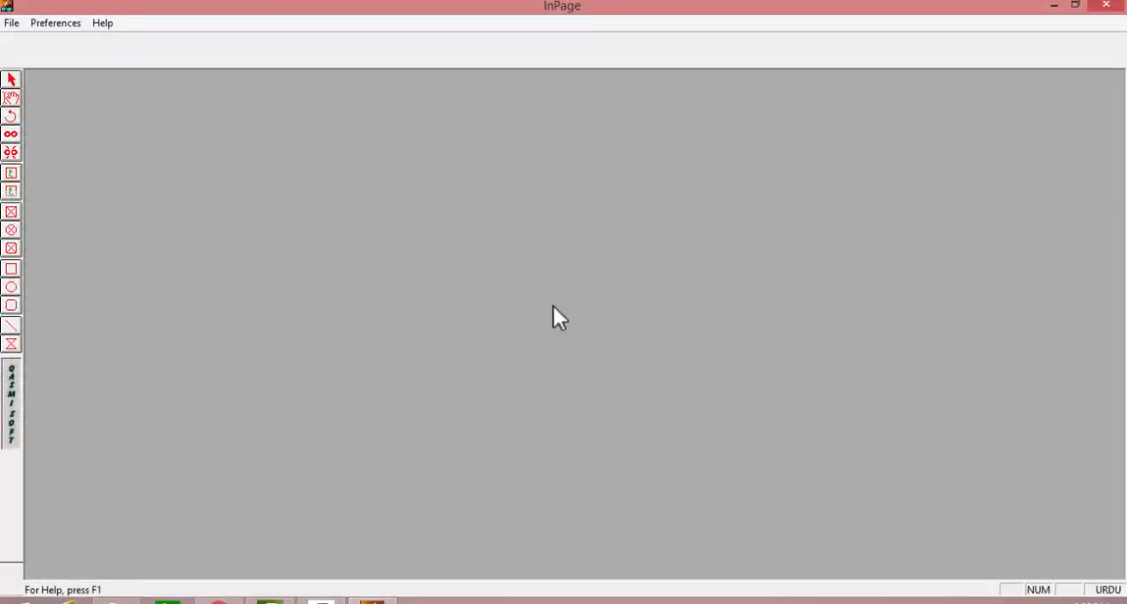
{"action": "left_click", "coordinate": [10, 23]}
{"action": "left_click", "coordinate": [35, 40]}
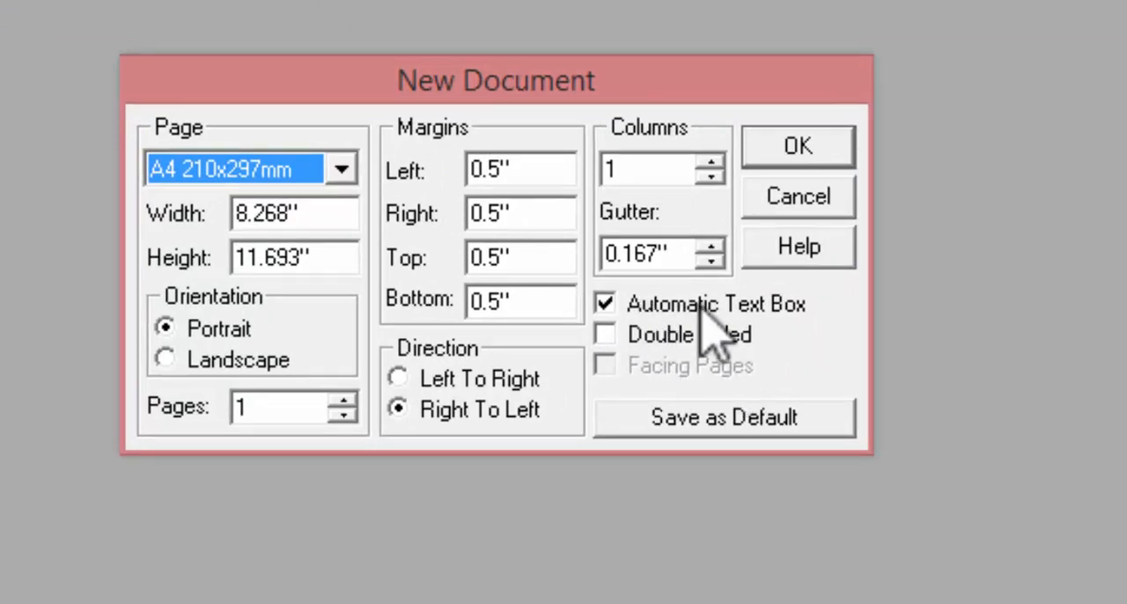
{"action": "left_click", "coordinate": [623, 334]}
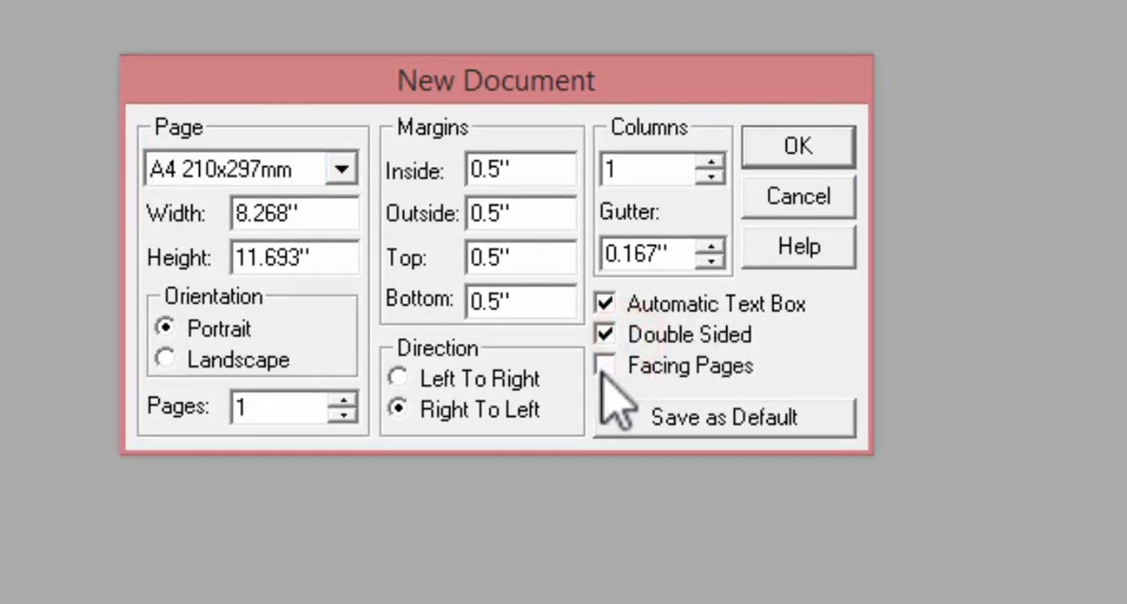
{"action": "left_click", "coordinate": [605, 364]}
{"action": "left_click", "coordinate": [342, 172]}
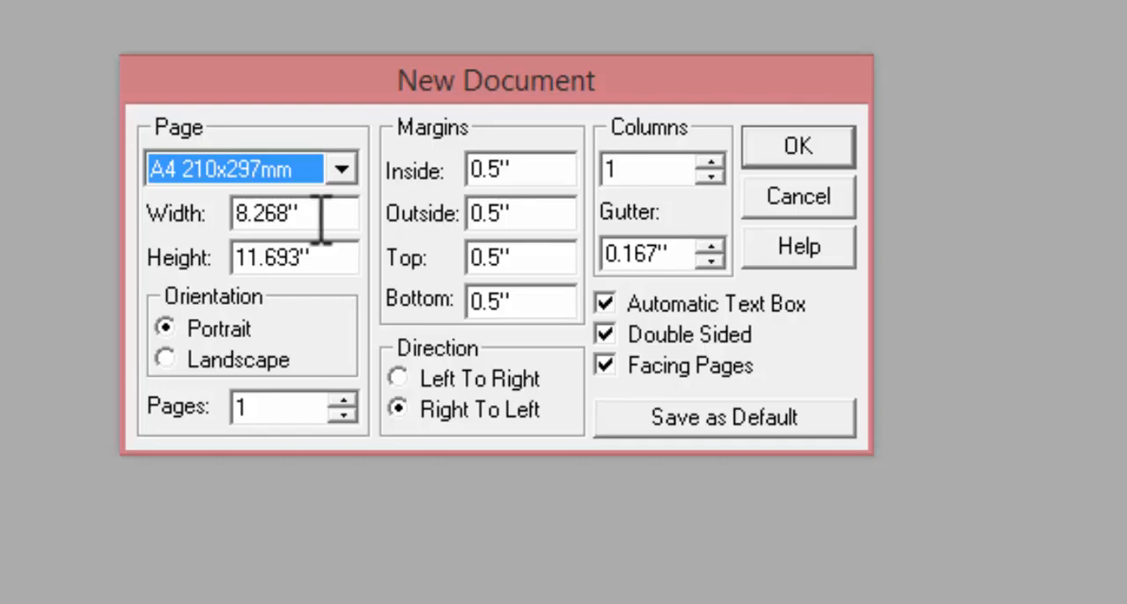
{"action": "left_click", "coordinate": [813, 141]}
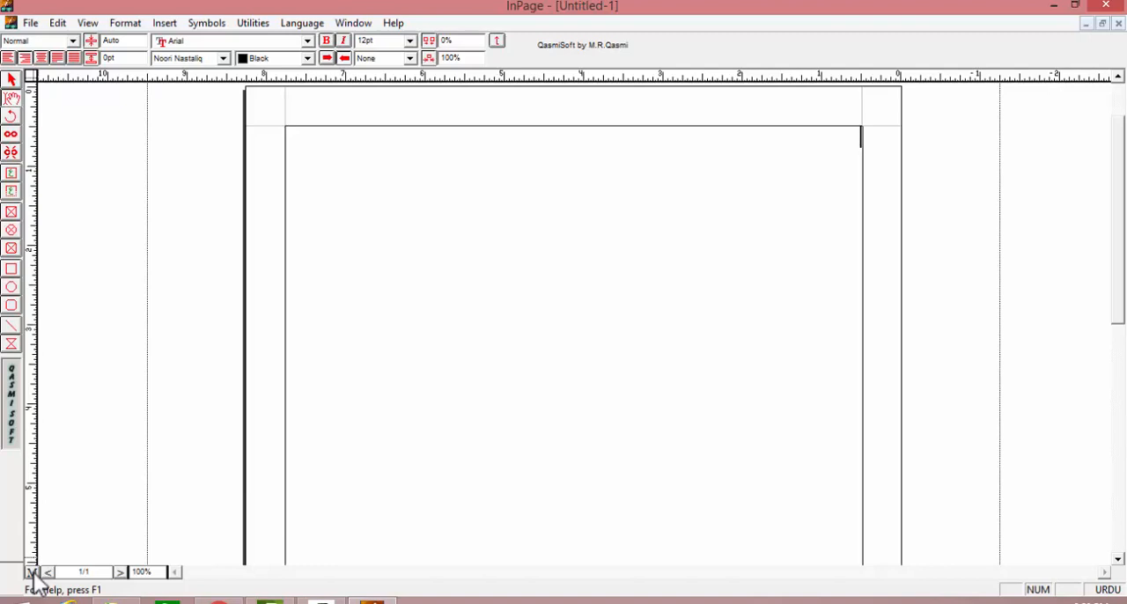
Step: Switch from the document page to the facing master pages, comparing the two views
{"action": "left_click", "coordinate": [33, 574]}
{"action": "left_click_drag", "start_coordinate": [716, 245], "coordinate": [539, 308]}
{"action": "key", "text": "ctrl+5"}
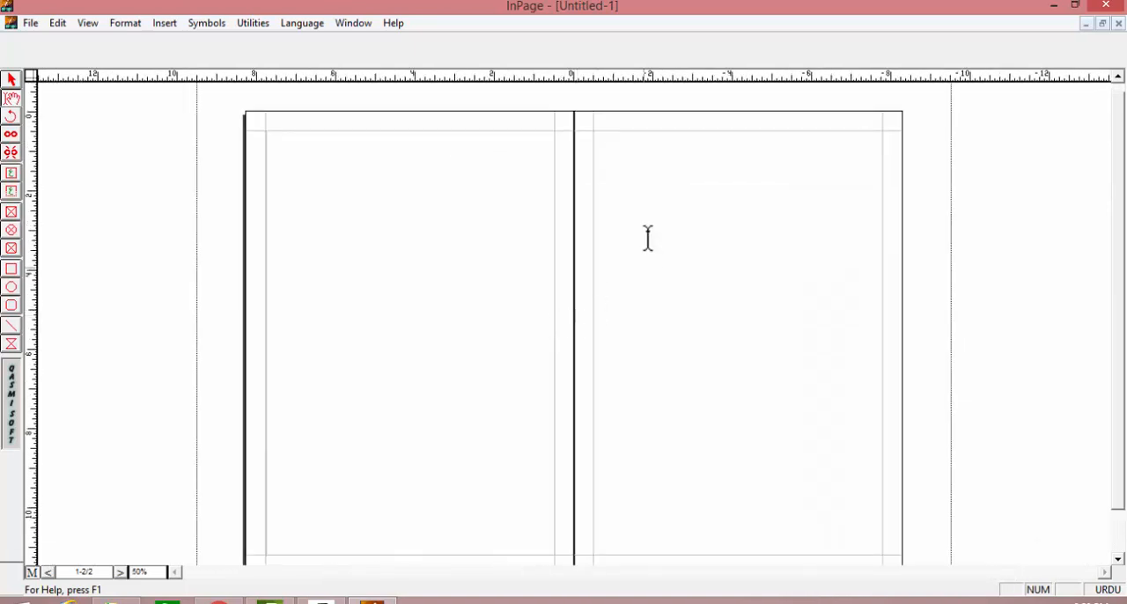
{"action": "left_click", "coordinate": [32, 572]}
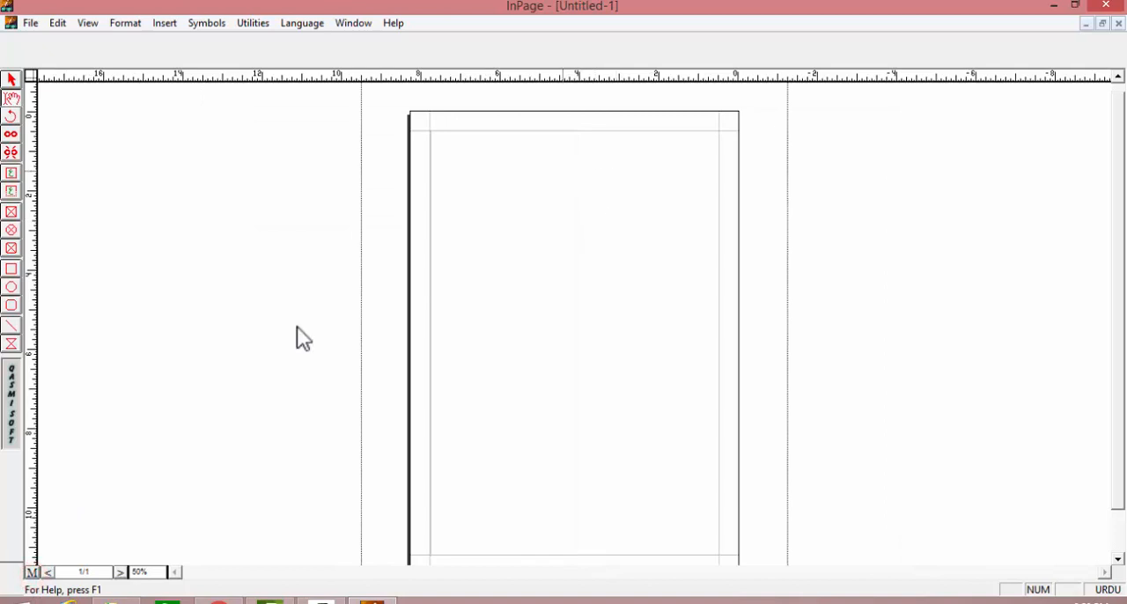
{"action": "left_click", "coordinate": [32, 573]}
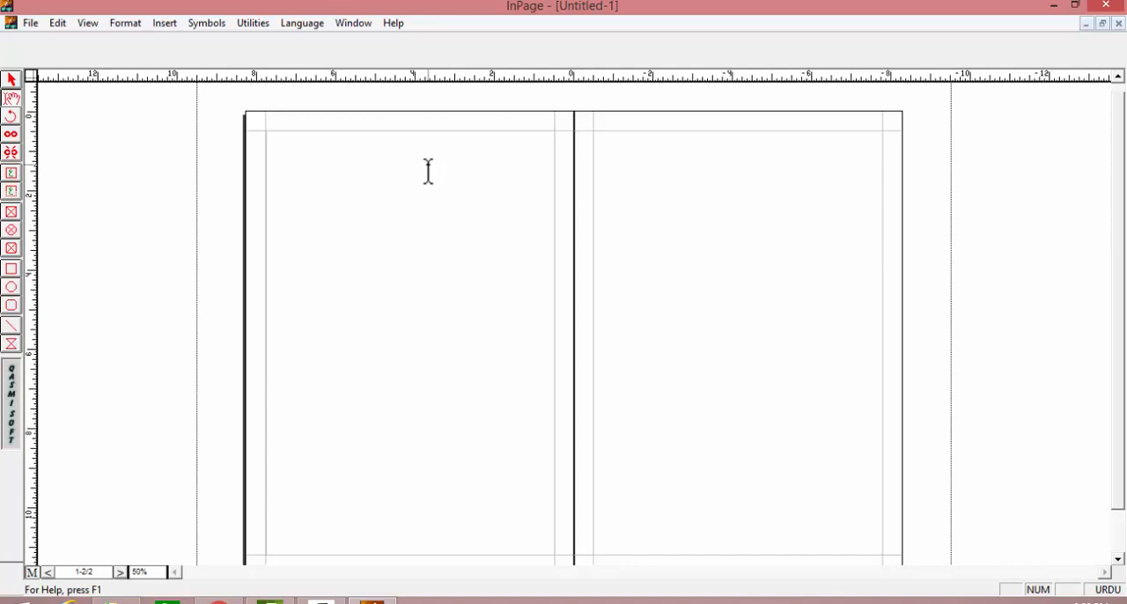
Step: Place a title text box about 0.67" wide in the first master page's top margin and insert a page number in it
{"action": "left_click", "coordinate": [10, 191]}
{"action": "left_click_drag", "start_coordinate": [787, 105], "coordinate": [840, 134]}
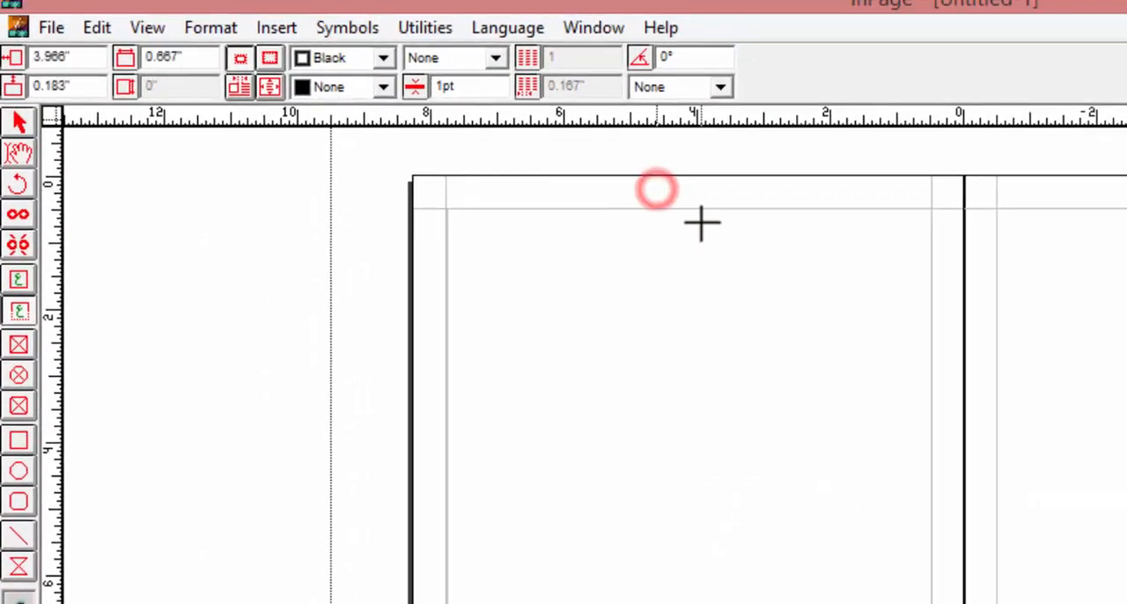
{"action": "left_click", "coordinate": [276, 28]}
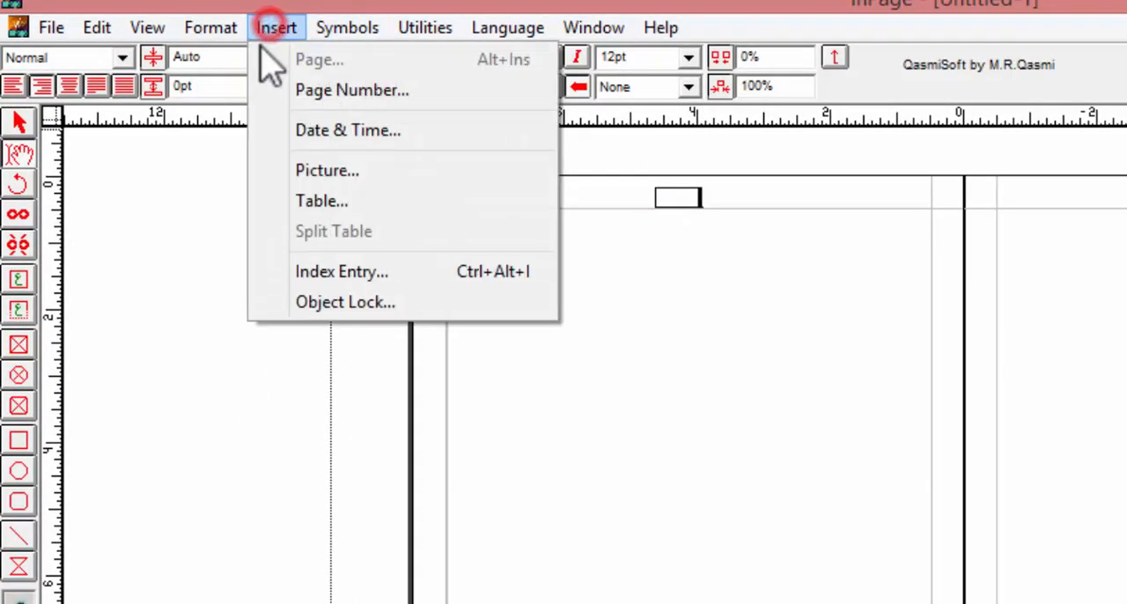
{"action": "left_click", "coordinate": [330, 91]}
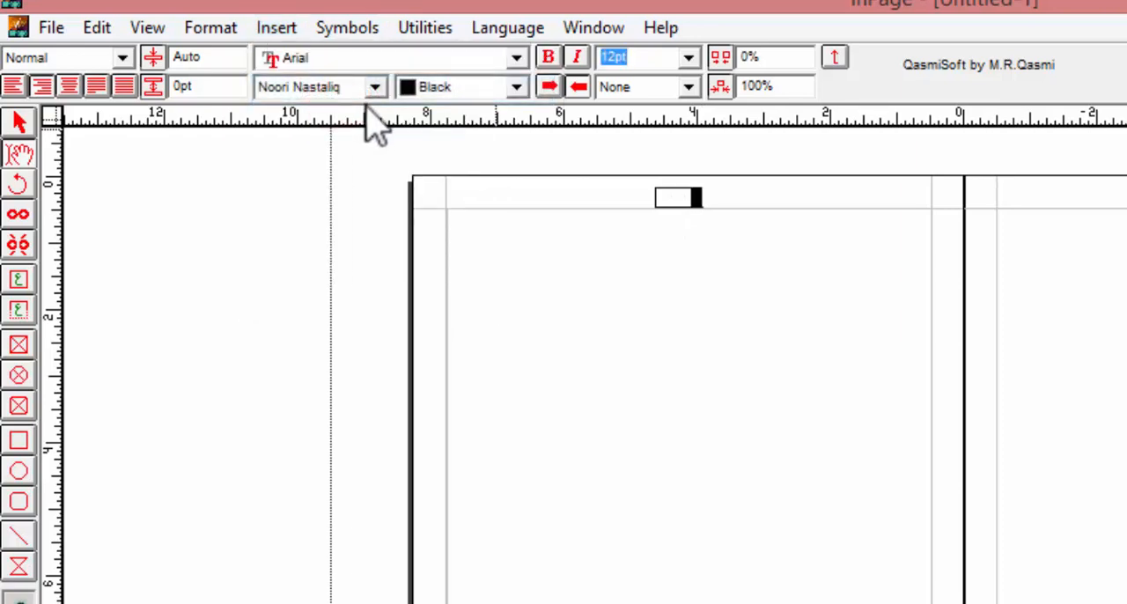
Step: Set the page number marker's font size to 14pt and centre it in its box
{"action": "key", "text": "ctrl+shift+c"}
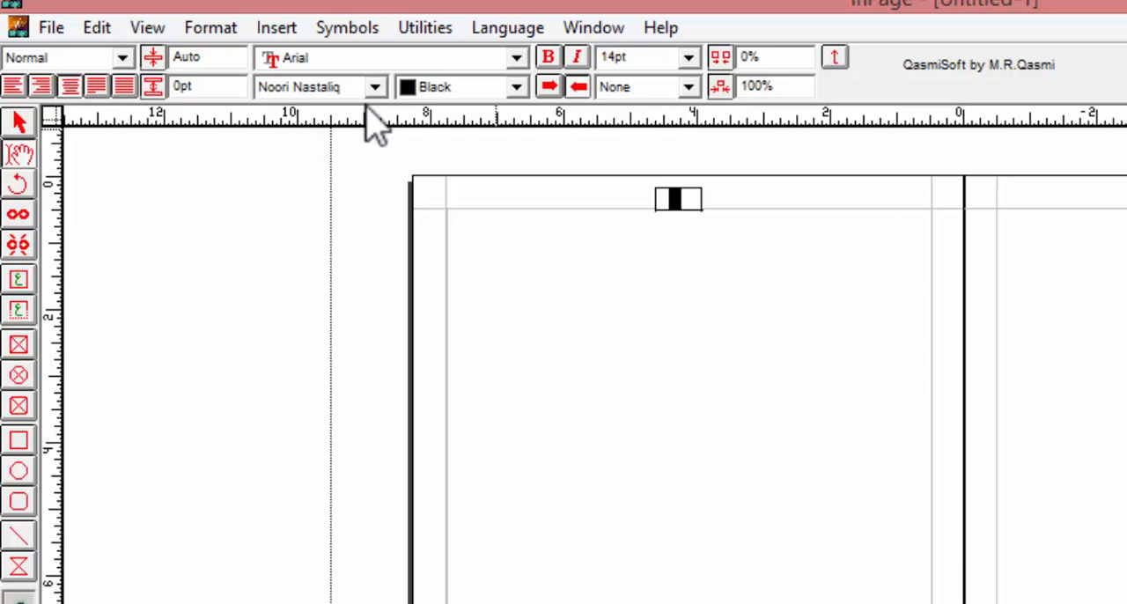
{"action": "key", "text": "ctrl+2"}
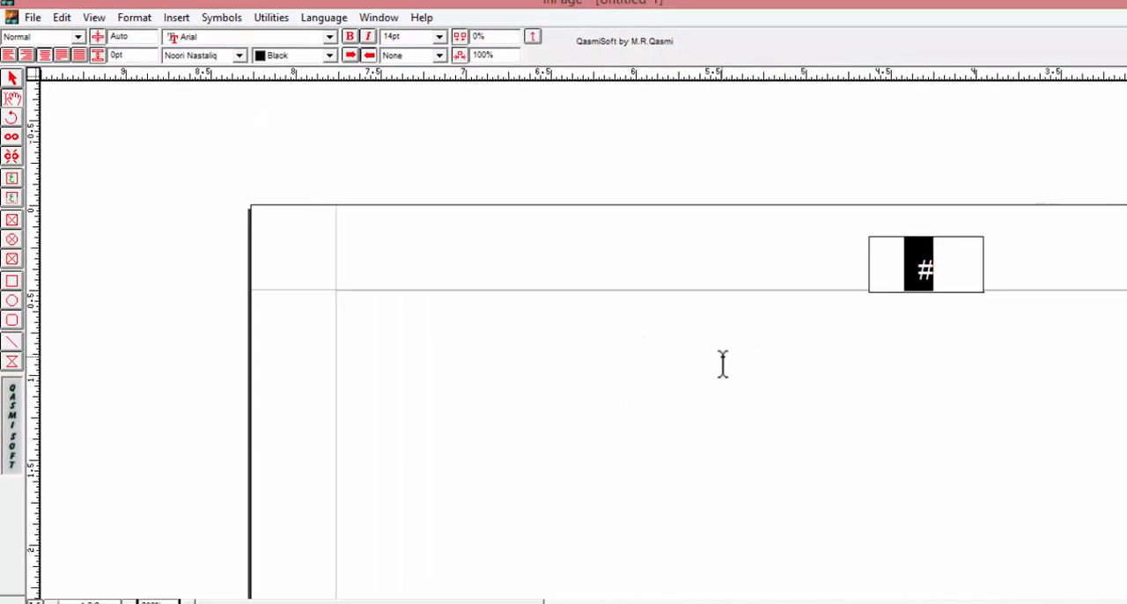
{"action": "left_click_drag", "start_coordinate": [723, 366], "coordinate": [190, 315]}
{"action": "key", "text": "ctrl+1"}
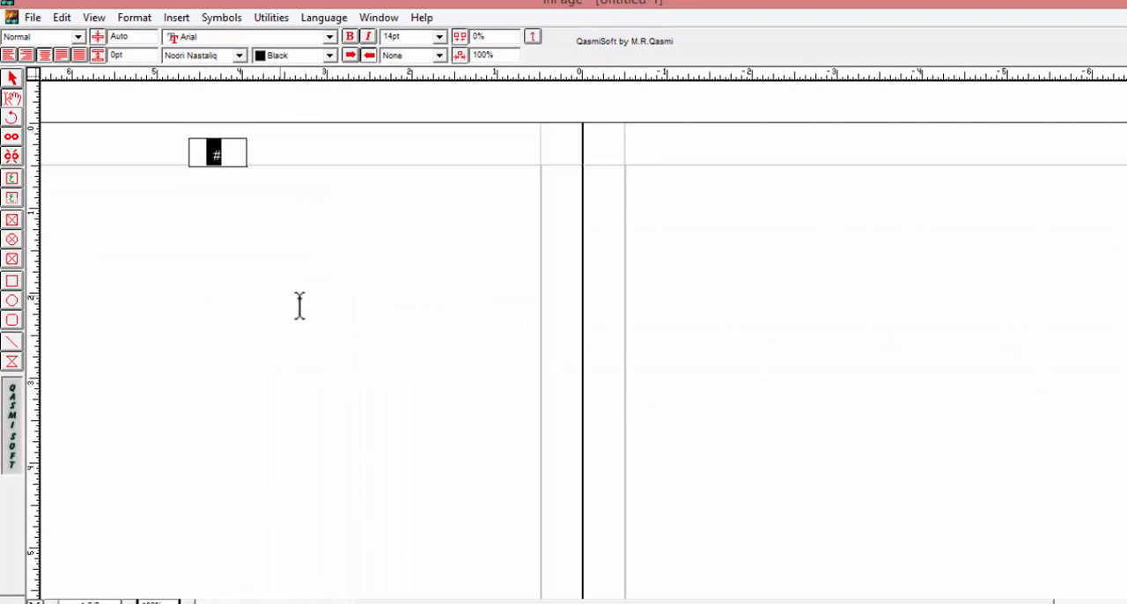
Step: Copy the page number box and paste it into the top margin of the other master page
{"action": "left_click", "coordinate": [12, 78]}
{"action": "left_click", "coordinate": [207, 157]}
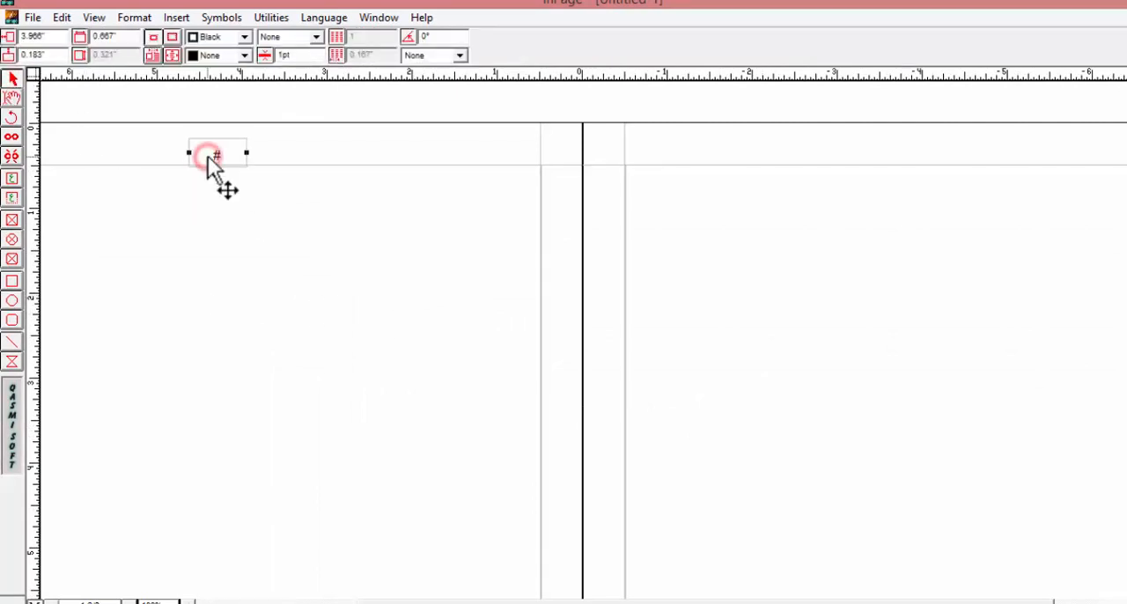
{"action": "key", "text": "ctrl+c"}
{"action": "key", "text": "ctrl+v"}
{"action": "left_click", "coordinate": [1087, 140]}
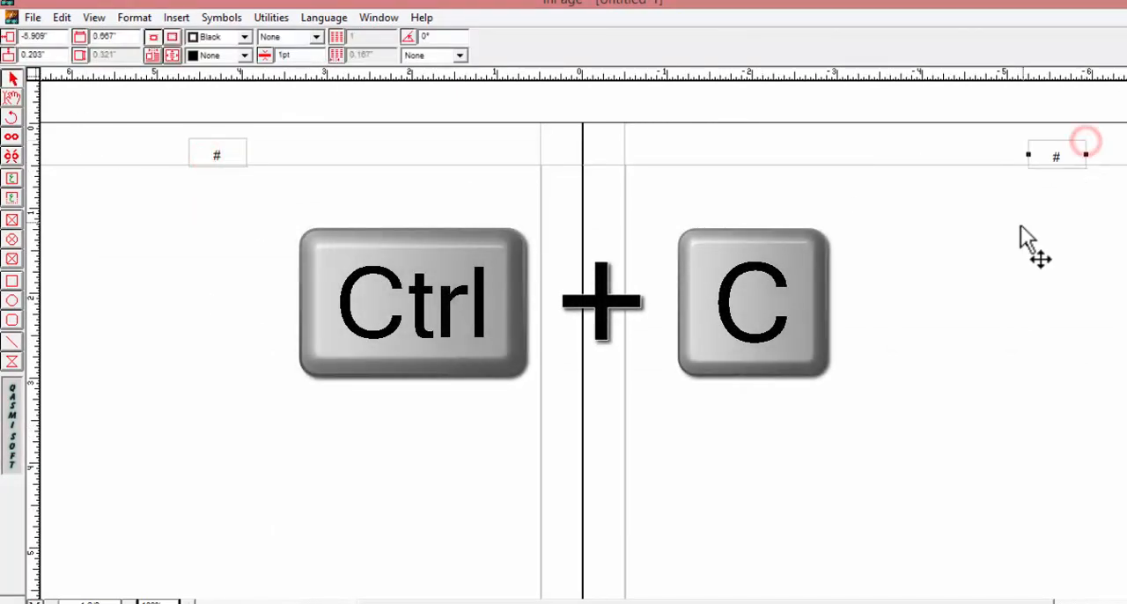
Step: Move the pasted page number box to the horizontal centre of its page, within the top margin
{"action": "left_click_drag", "start_coordinate": [1012, 229], "coordinate": [853, 219]}
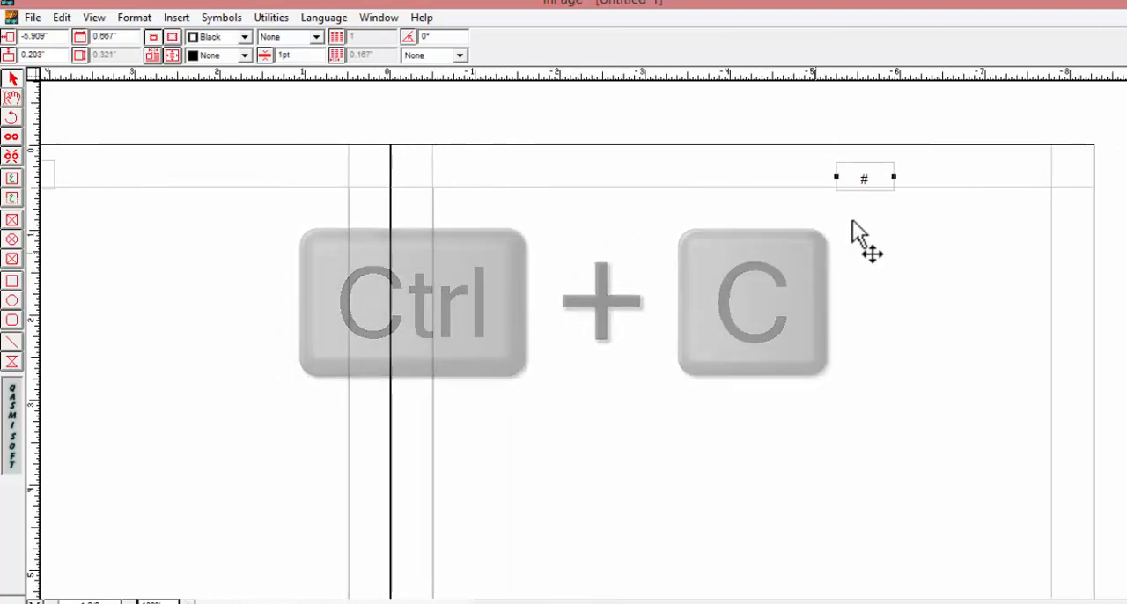
{"action": "left_click", "coordinate": [857, 175]}
{"action": "left_click", "coordinate": [803, 232]}
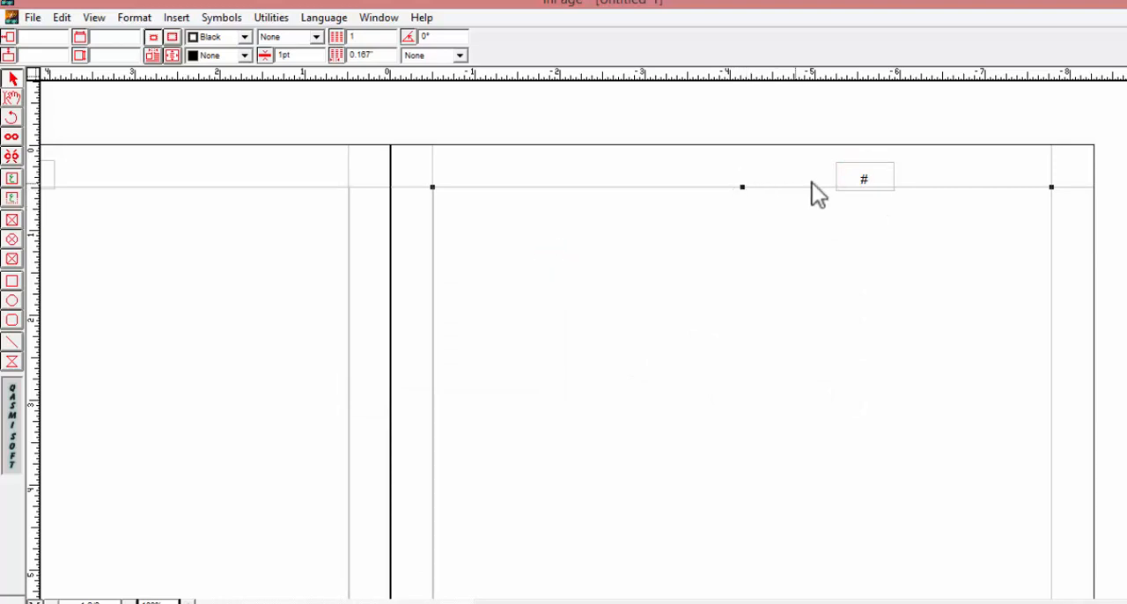
{"action": "left_click_drag", "start_coordinate": [853, 179], "coordinate": [744, 167]}
{"action": "left_click", "coordinate": [745, 232]}
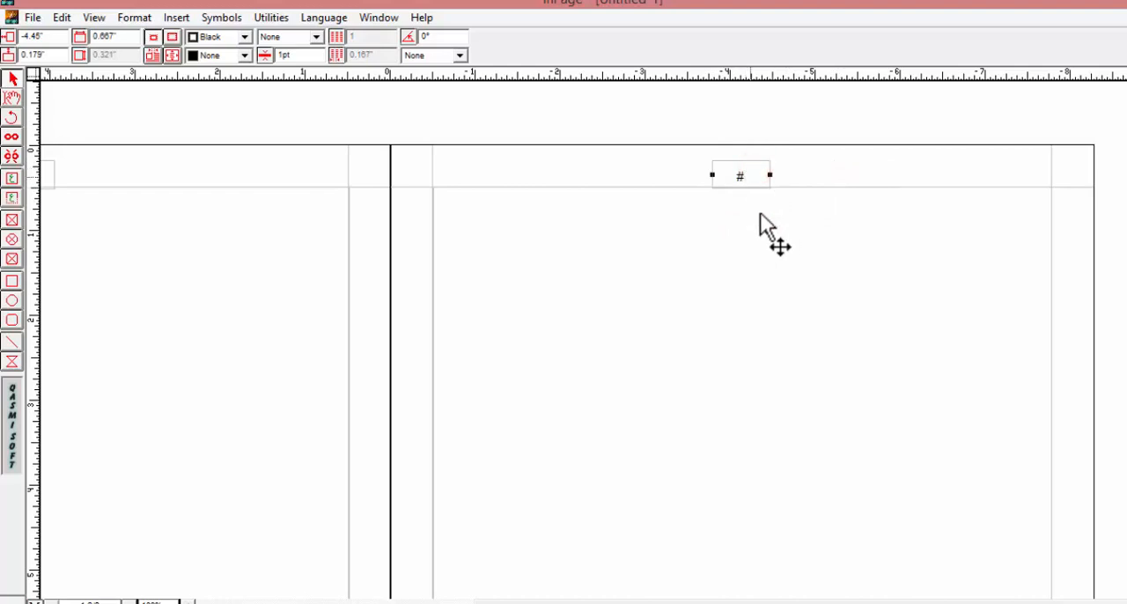
Step: Leave the master pages and check the page number box on the first document page
{"action": "left_click", "coordinate": [745, 248]}
{"action": "left_click_drag", "start_coordinate": [629, 268], "coordinate": [775, 288]}
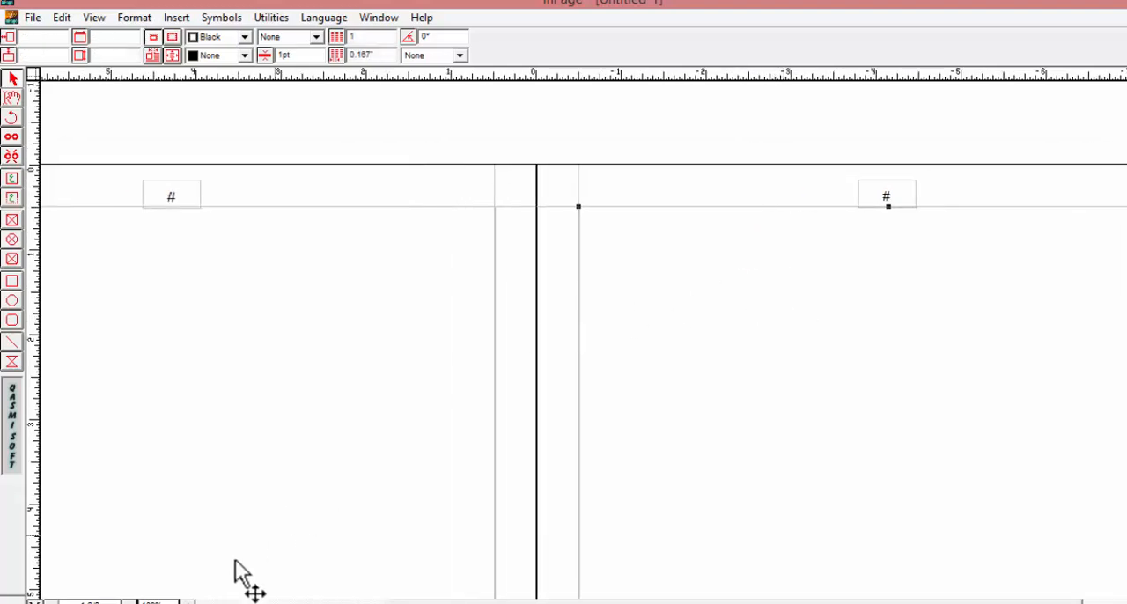
{"action": "left_click", "coordinate": [34, 603]}
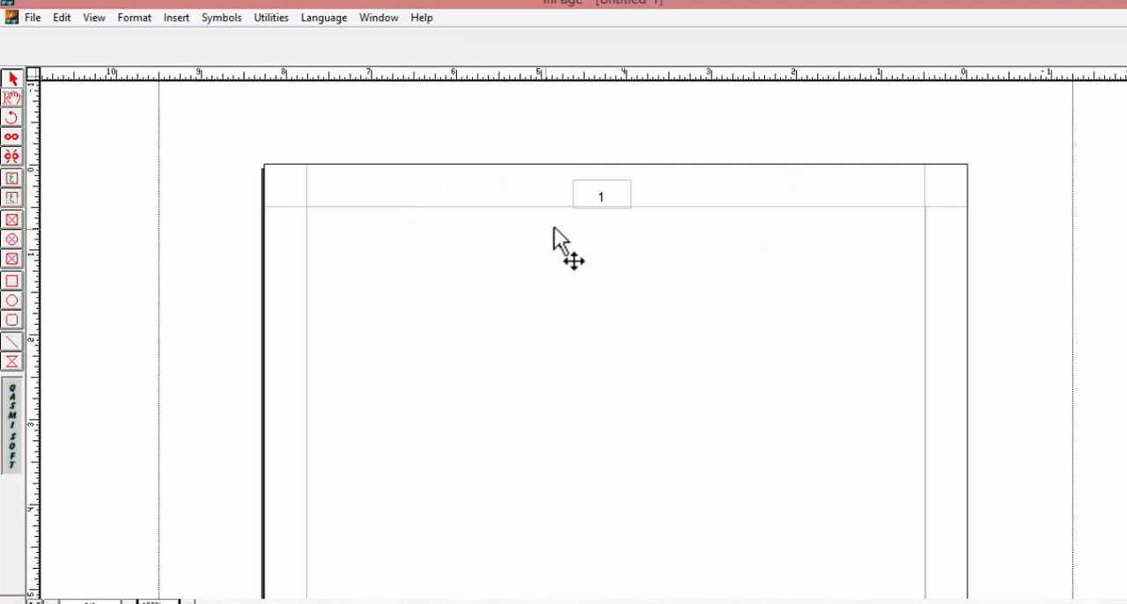
{"action": "left_click", "coordinate": [602, 197]}
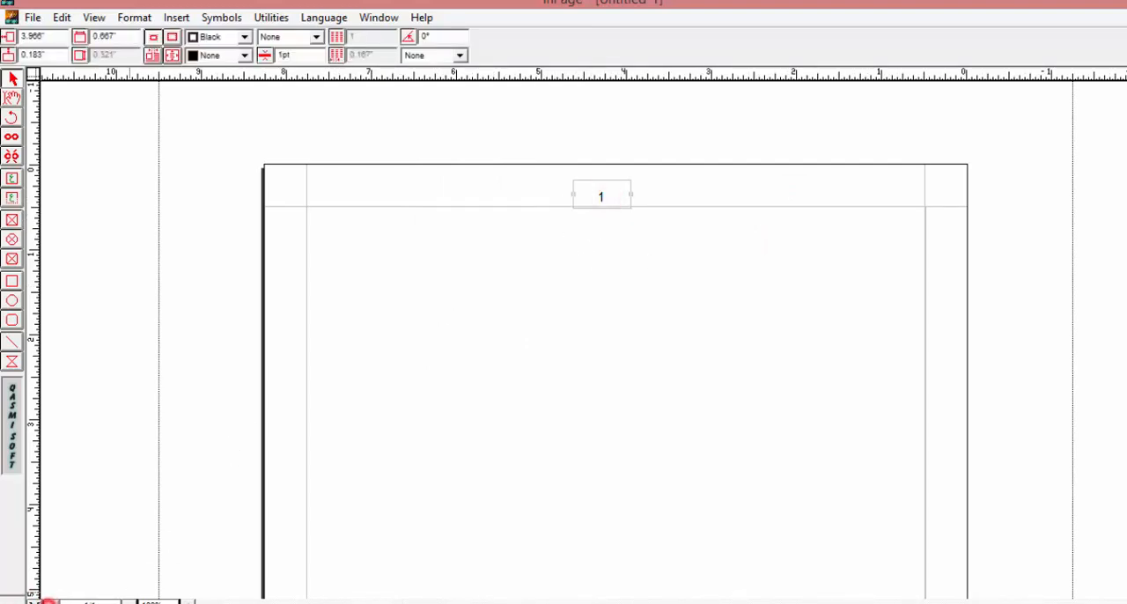
Step: Start inserting pages into the document and enter 6 as the number of pages
{"action": "left_click", "coordinate": [176, 17]}
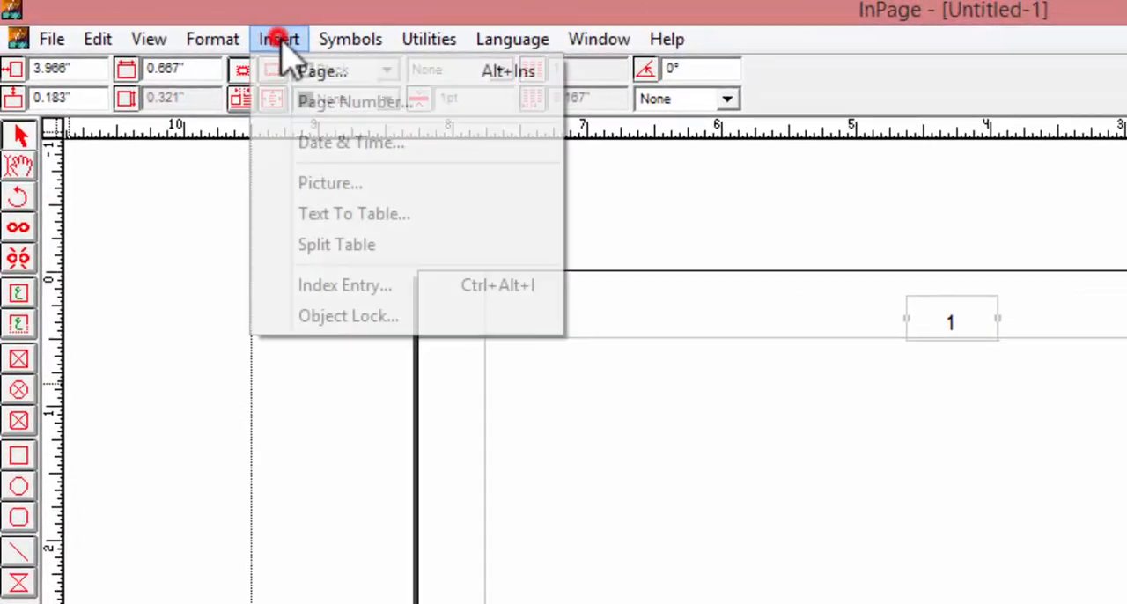
{"action": "left_click", "coordinate": [322, 72]}
{"action": "left_click", "coordinate": [963, 480]}
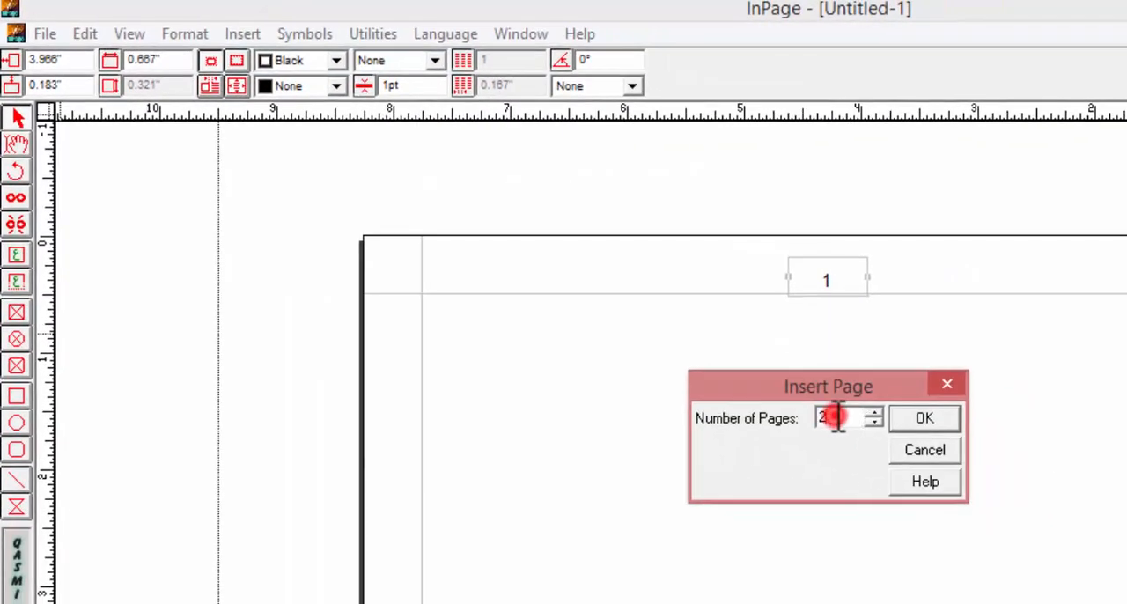
{"action": "left_click_drag", "start_coordinate": [834, 417], "coordinate": [824, 421]}
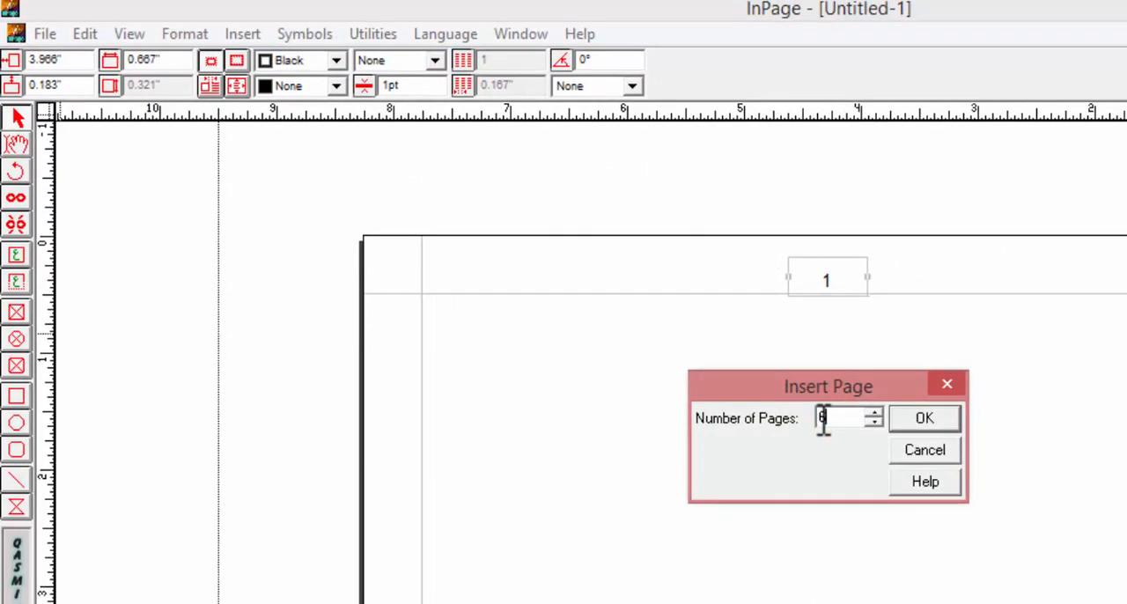
Step: Try to insert 5 pages into the double-sided document
{"action": "left_click_drag", "start_coordinate": [852, 417], "coordinate": [793, 417]}
{"action": "type", "text": "5"}
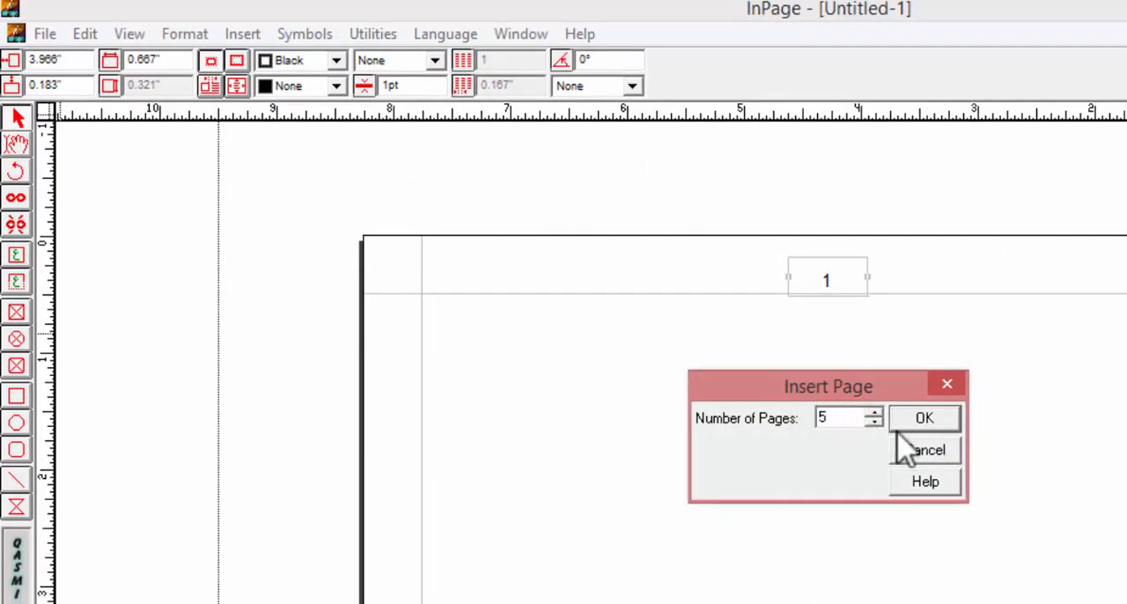
{"action": "left_click", "coordinate": [901, 426]}
{"action": "left_click", "coordinate": [1008, 506]}
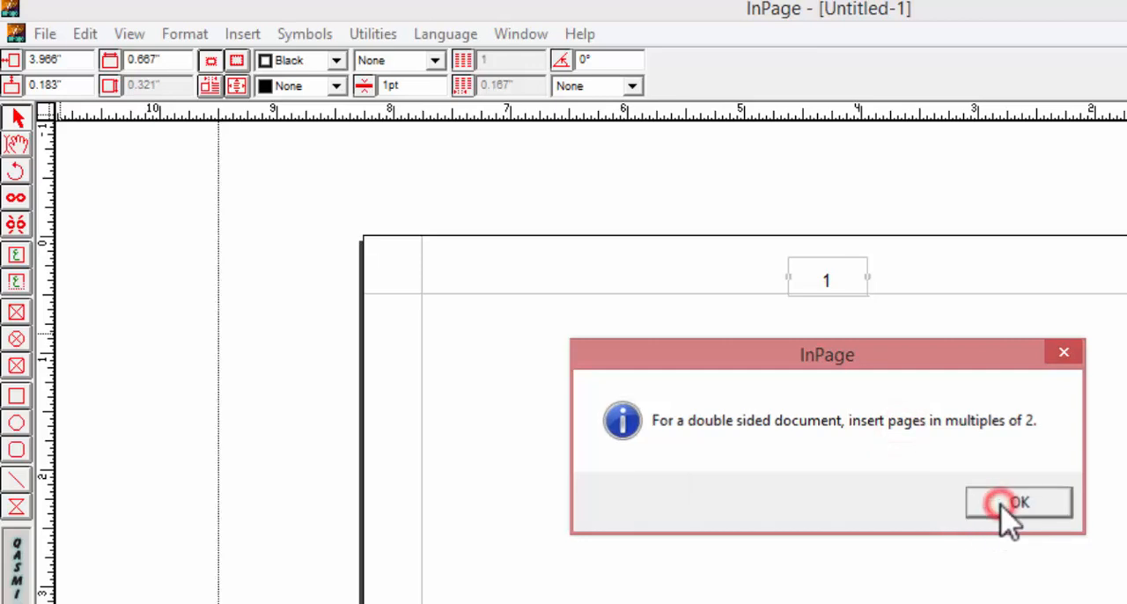
Step: Insert 6 pages into the document and browse the pages to check their automatic numbering
{"action": "left_click_drag", "start_coordinate": [850, 417], "coordinate": [734, 428]}
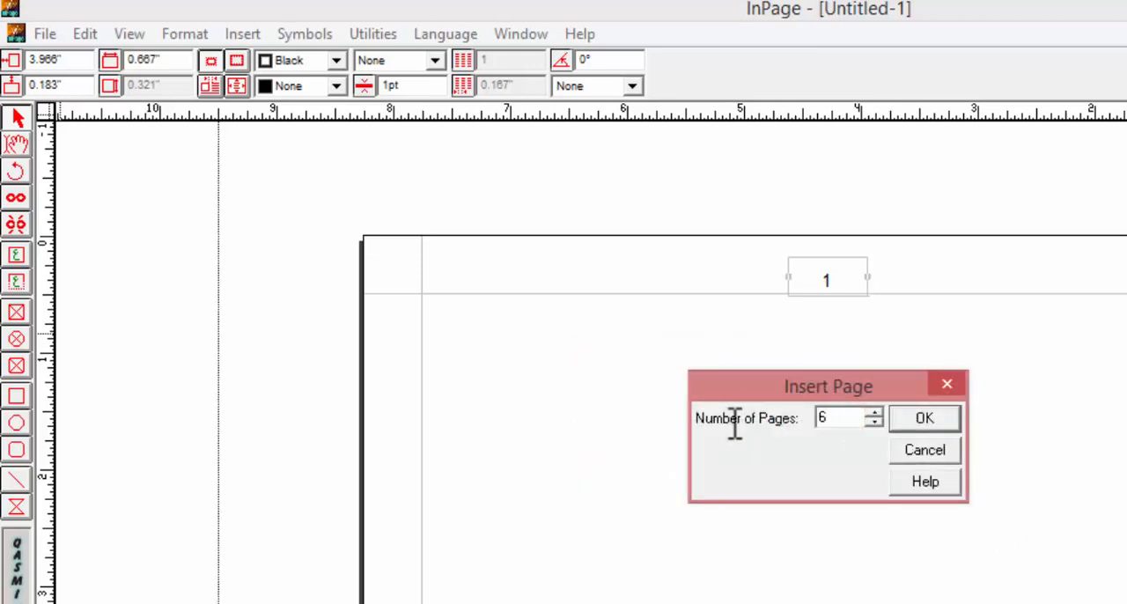
{"action": "type", "text": "6"}
{"action": "left_click", "coordinate": [935, 427]}
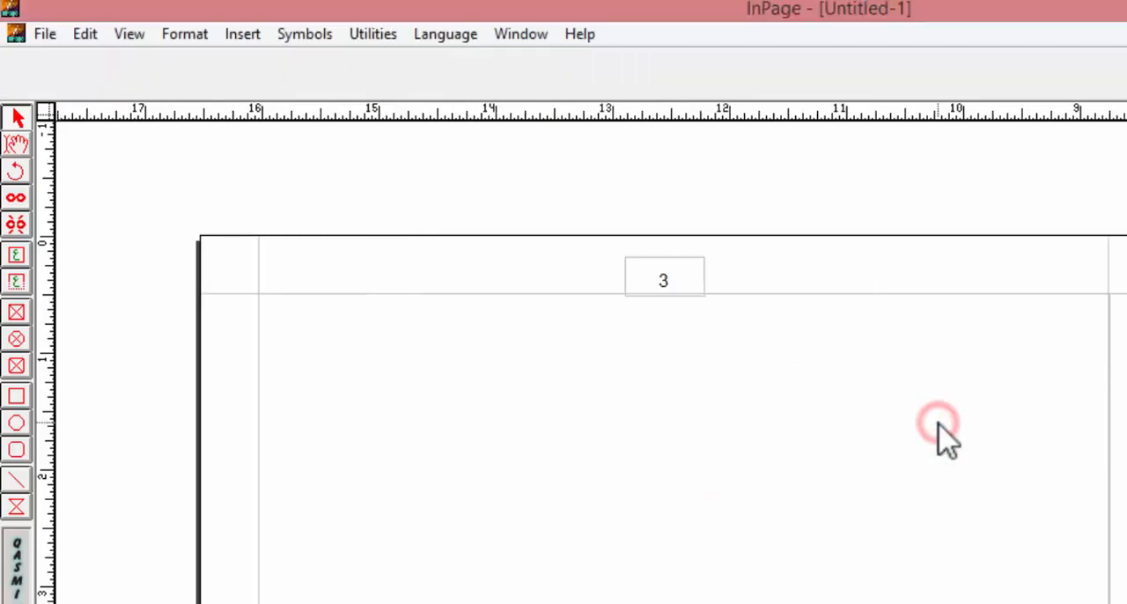
{"action": "left_click_drag", "start_coordinate": [908, 446], "coordinate": [785, 423]}
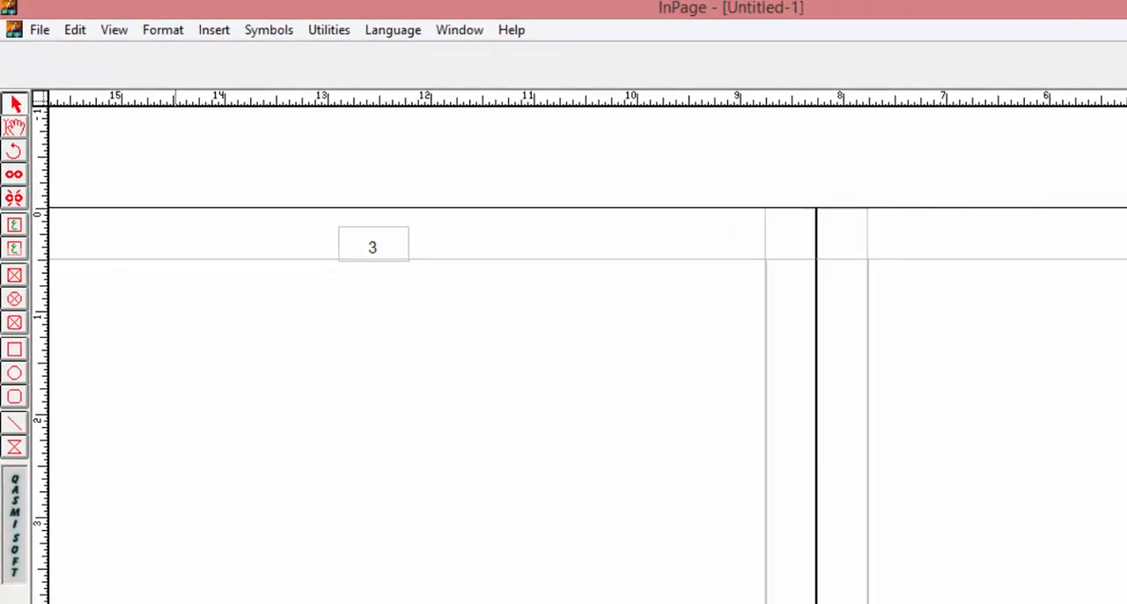
{"action": "left_click", "coordinate": [119, 571]}
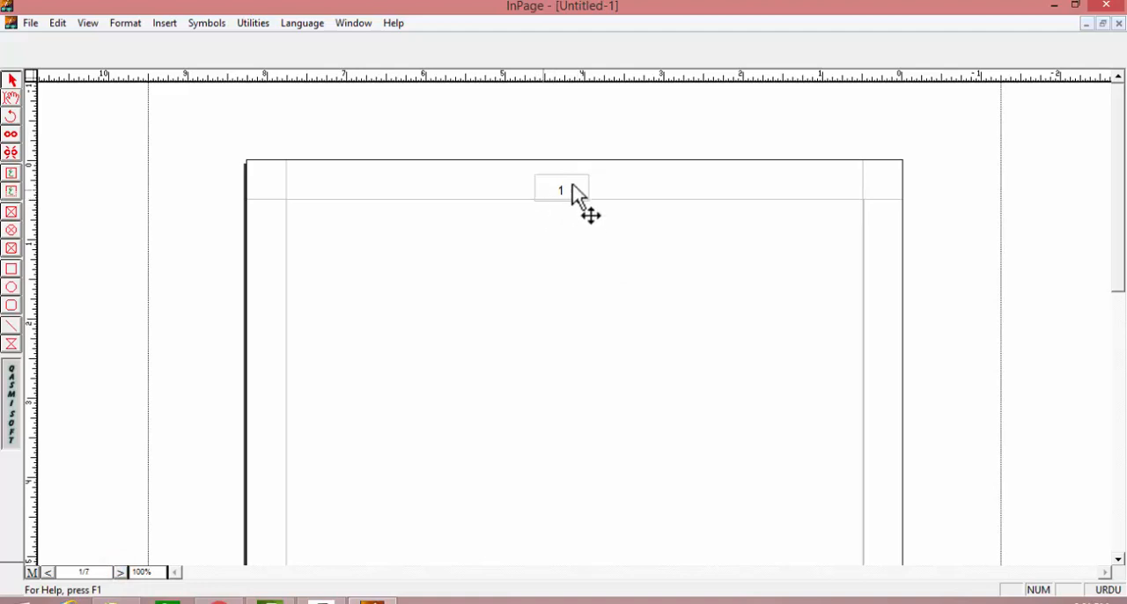
Step: Browse forward from the first page through the spreads to the last one to check the automatic page numbers
{"action": "left_click", "coordinate": [48, 574]}
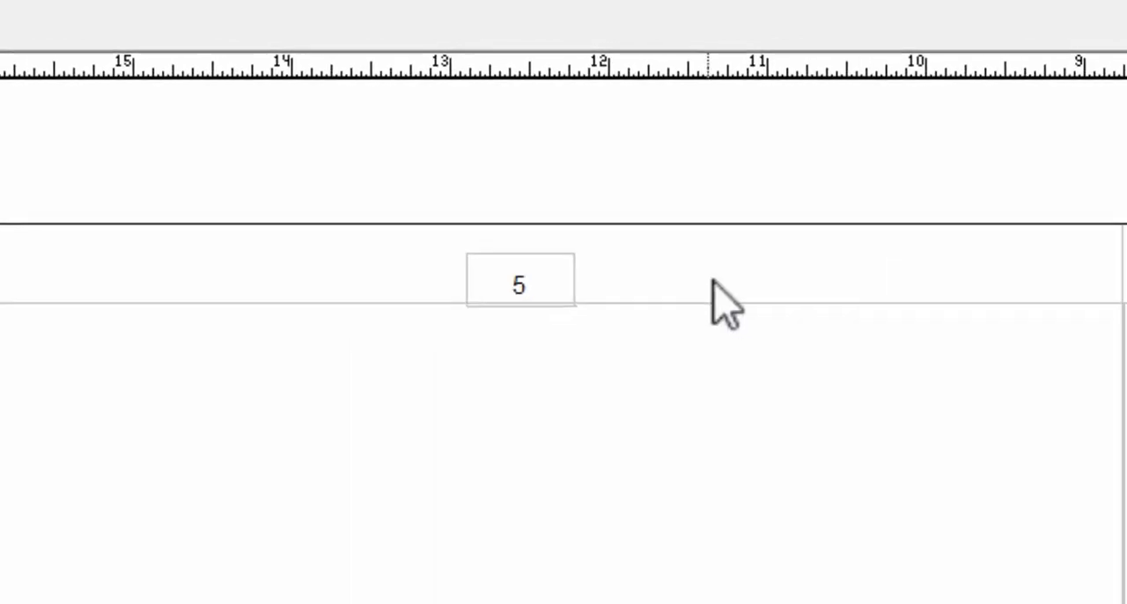
{"action": "left_click", "coordinate": [48, 573]}
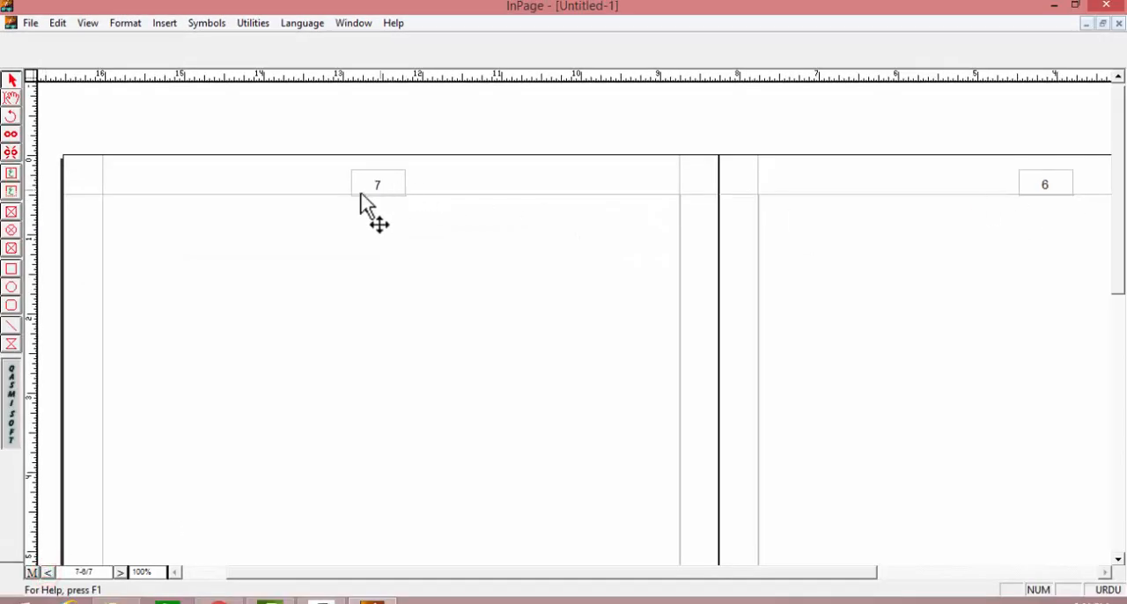
{"action": "left_click", "coordinate": [79, 570]}
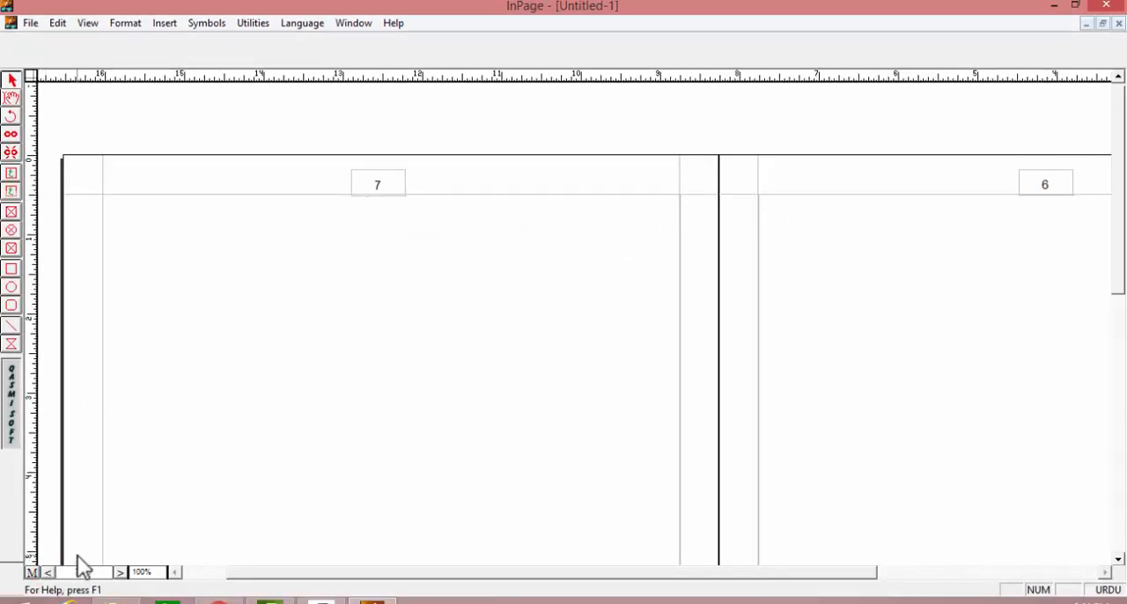
Step: Open the recent document "for insert no..inp" and examine the headers on its last spread
{"action": "left_click", "coordinate": [30, 23]}
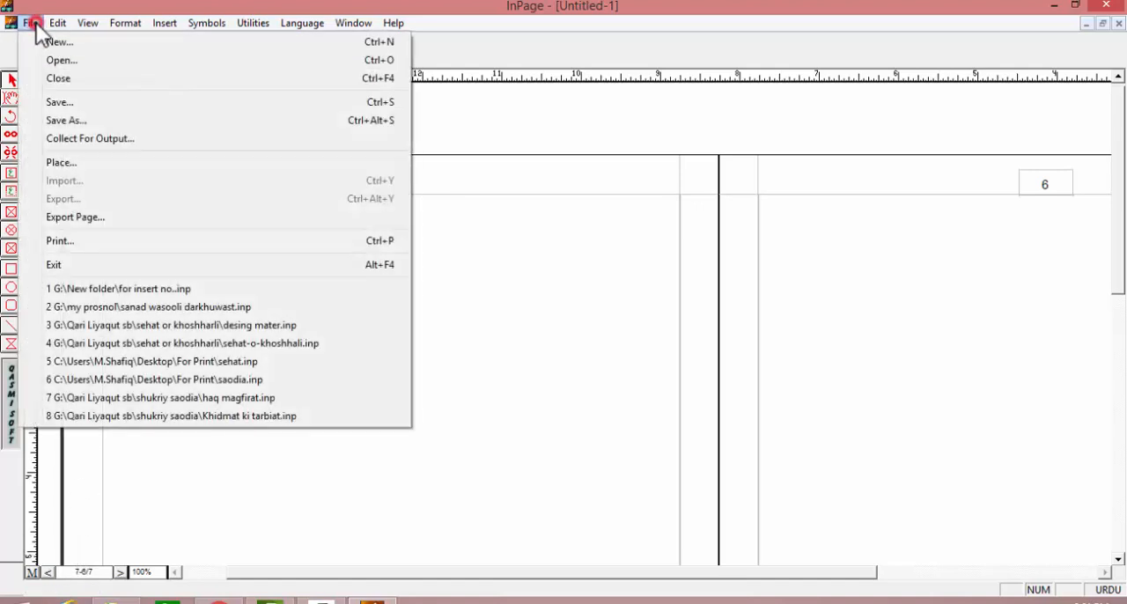
{"action": "left_click", "coordinate": [95, 290]}
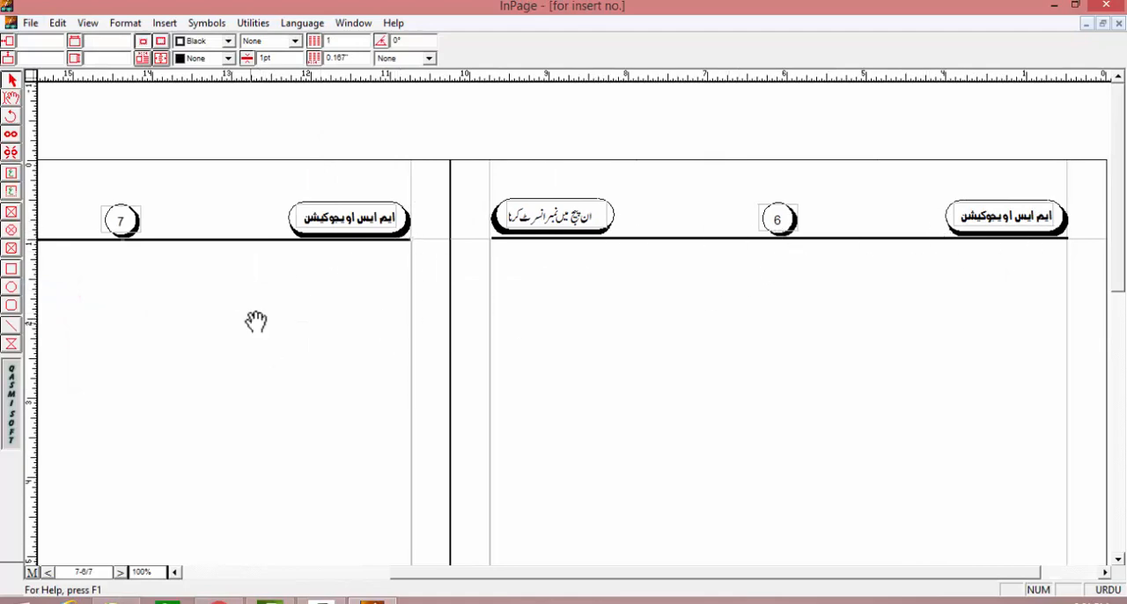
{"action": "left_click_drag", "start_coordinate": [255, 320], "coordinate": [402, 340]}
{"action": "left_click_drag", "start_coordinate": [656, 462], "coordinate": [711, 456]}
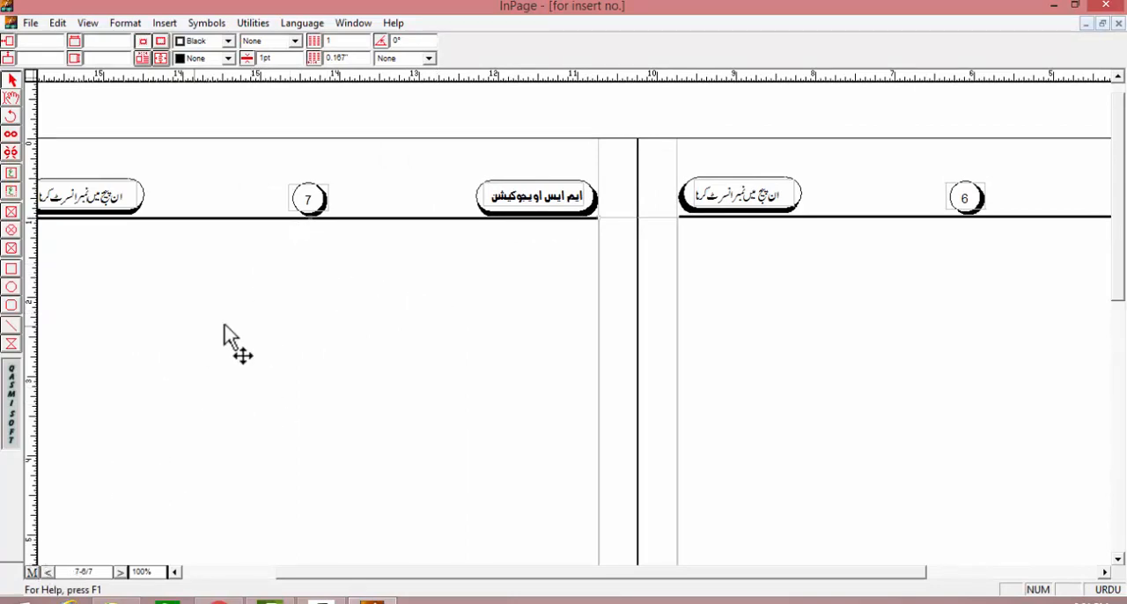
{"action": "mouse_move", "coordinate": [192, 260]}
{"action": "left_mouse_down"}
{"action": "mouse_move", "coordinate": [352, 269]}
{"action": "mouse_move", "coordinate": [182, 249]}
{"action": "left_mouse_up"}
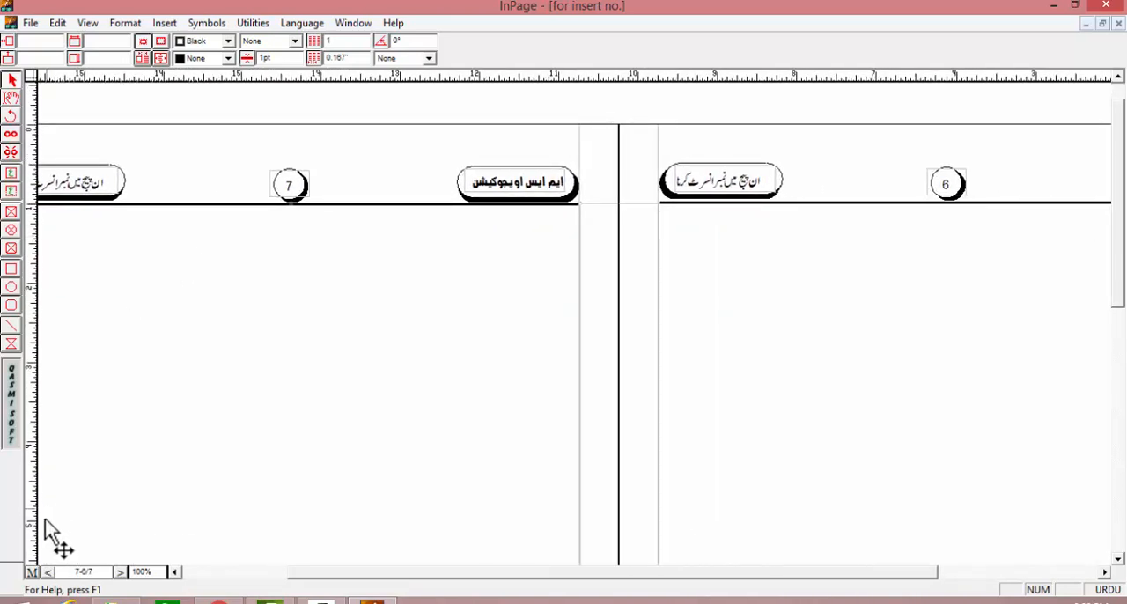
Step: Replace the title in the right header box of the left master page with "دفگسدفگسدعف" and return to the document pages
{"action": "left_click", "coordinate": [31, 573]}
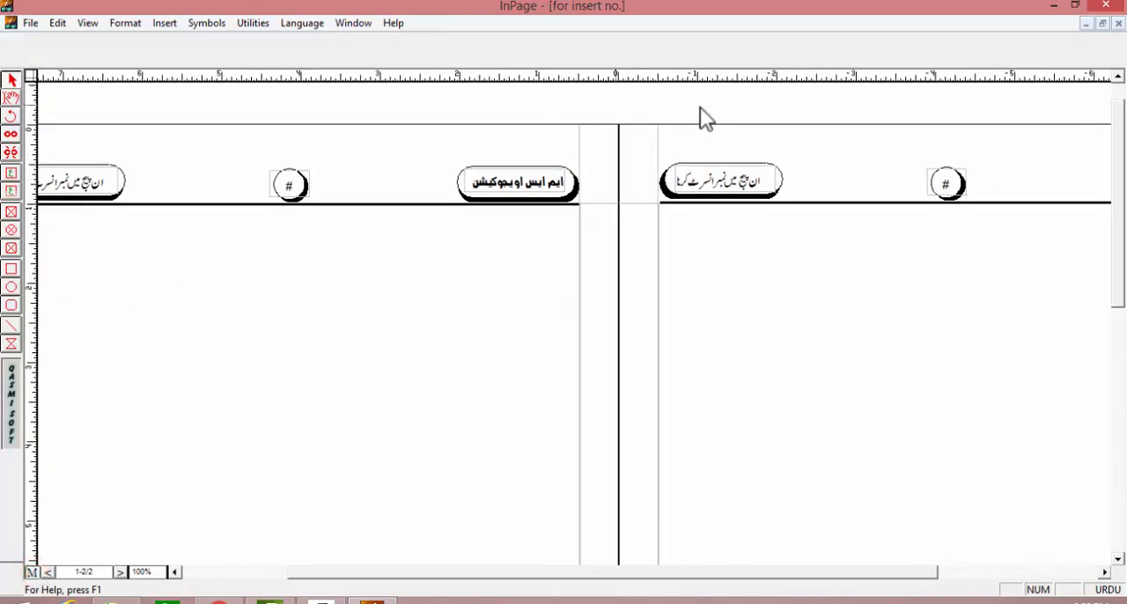
{"action": "left_click", "coordinate": [11, 98]}
{"action": "double_click", "coordinate": [509, 185]}
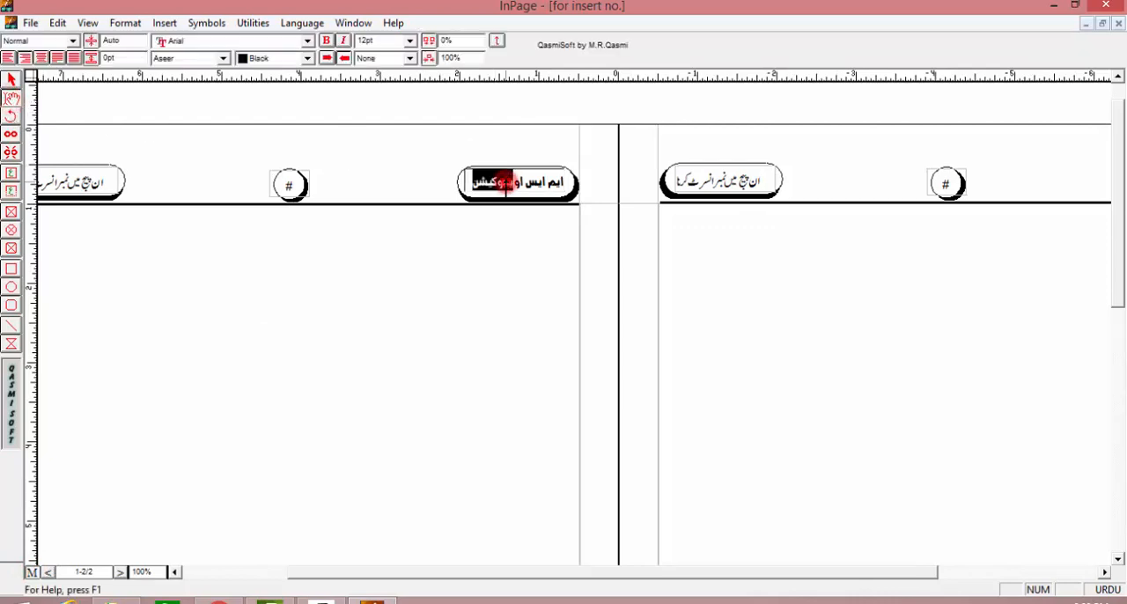
{"action": "triple_click", "coordinate": [515, 180]}
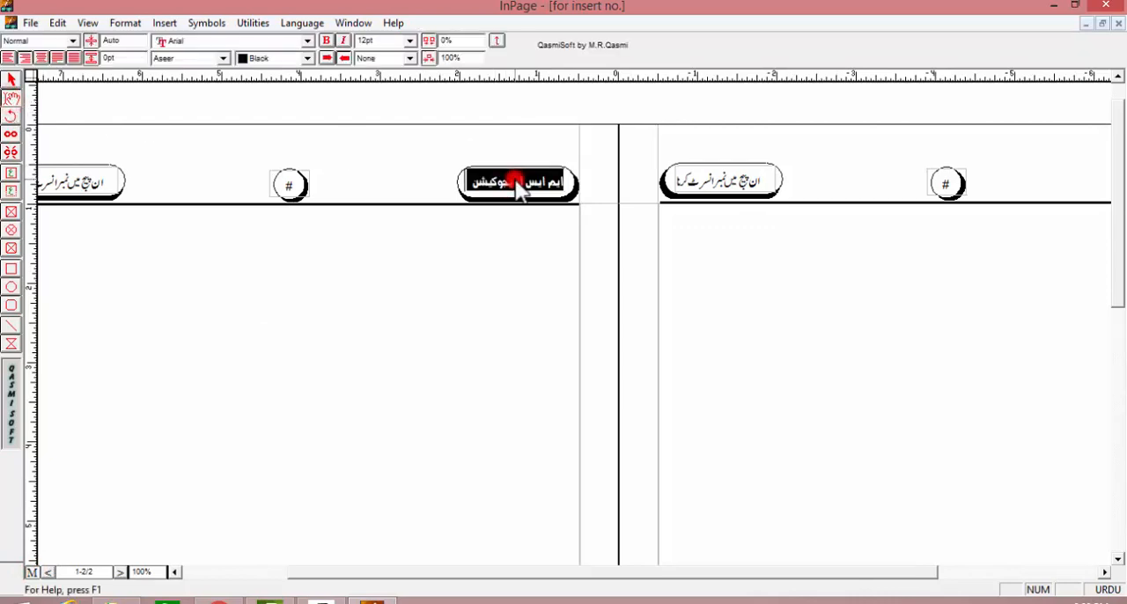
{"action": "type", "text": "دفگسدفگ دعفس"}
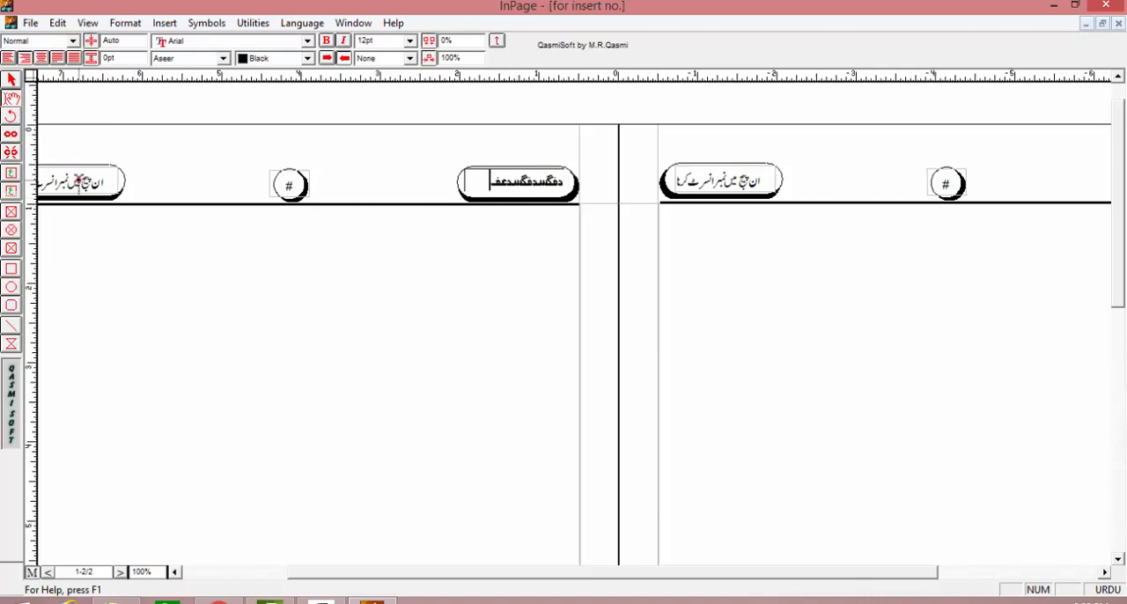
{"action": "double_click", "coordinate": [79, 183]}
{"action": "left_click", "coordinate": [260, 189]}
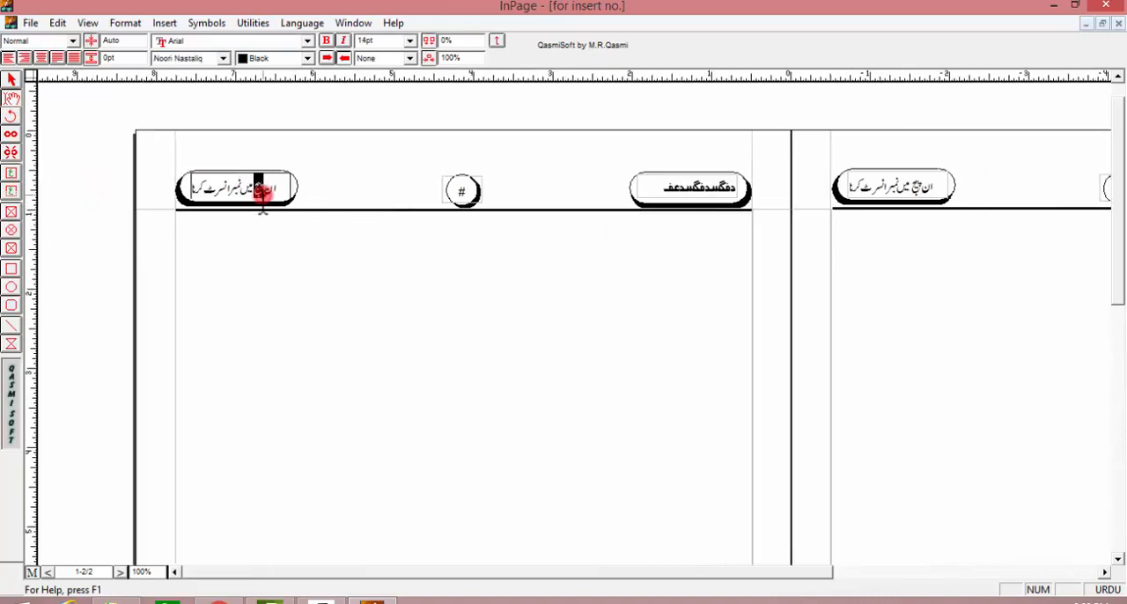
{"action": "left_click", "coordinate": [32, 572]}
Step: Go back to page 1, examine its header at 200% zoom for the new title, and return to 100% zoom
{"action": "left_click_drag", "start_coordinate": [939, 314], "coordinate": [687, 298]}
{"action": "key", "text": "ctrl+5"}
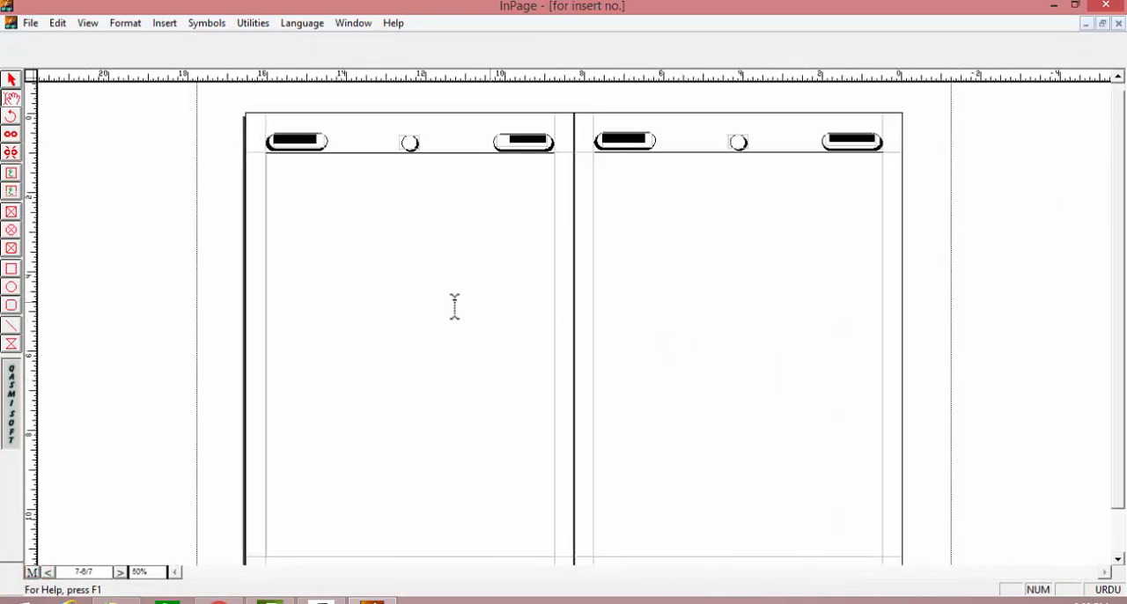
{"action": "left_click", "coordinate": [120, 573]}
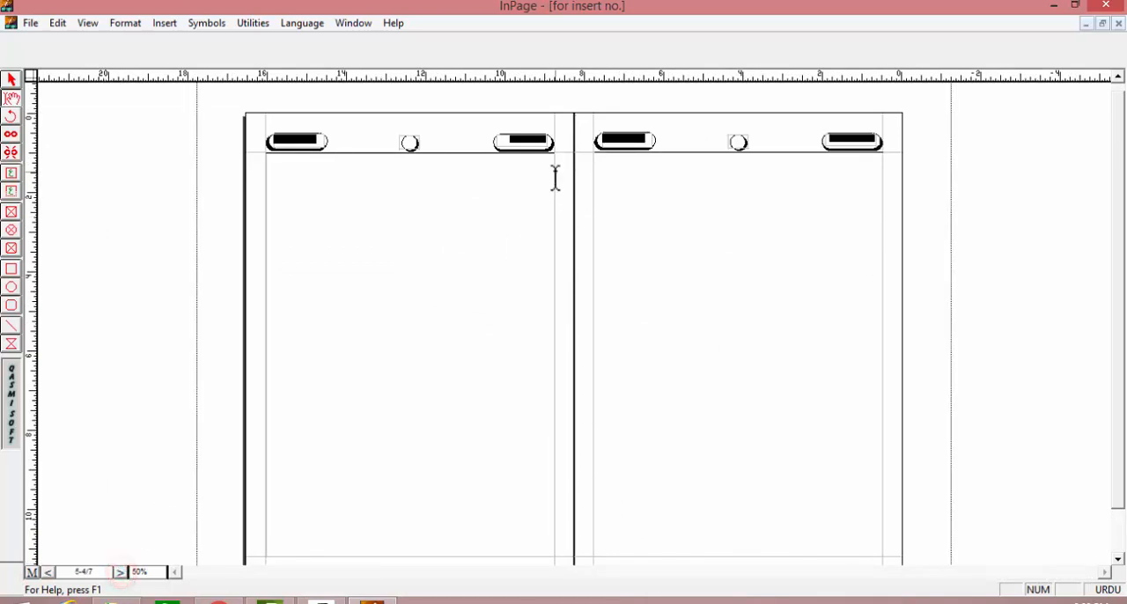
{"action": "left_click", "coordinate": [121, 573]}
{"action": "key", "text": "ctrl+2"}
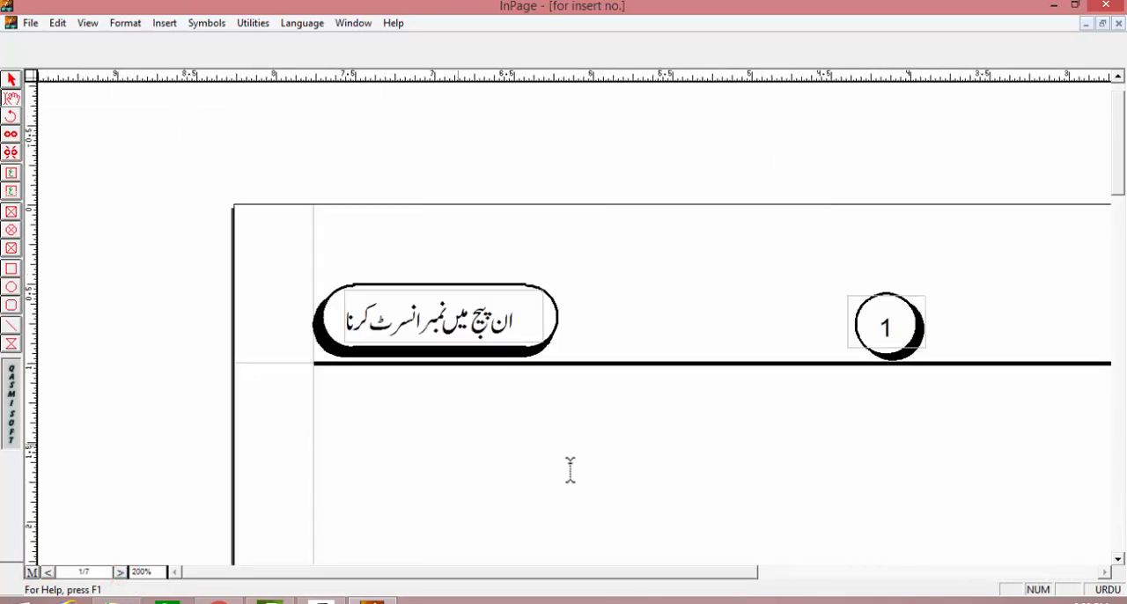
{"action": "left_click_drag", "start_coordinate": [437, 298], "coordinate": [330, 287]}
{"action": "right_click", "coordinate": [343, 342]}
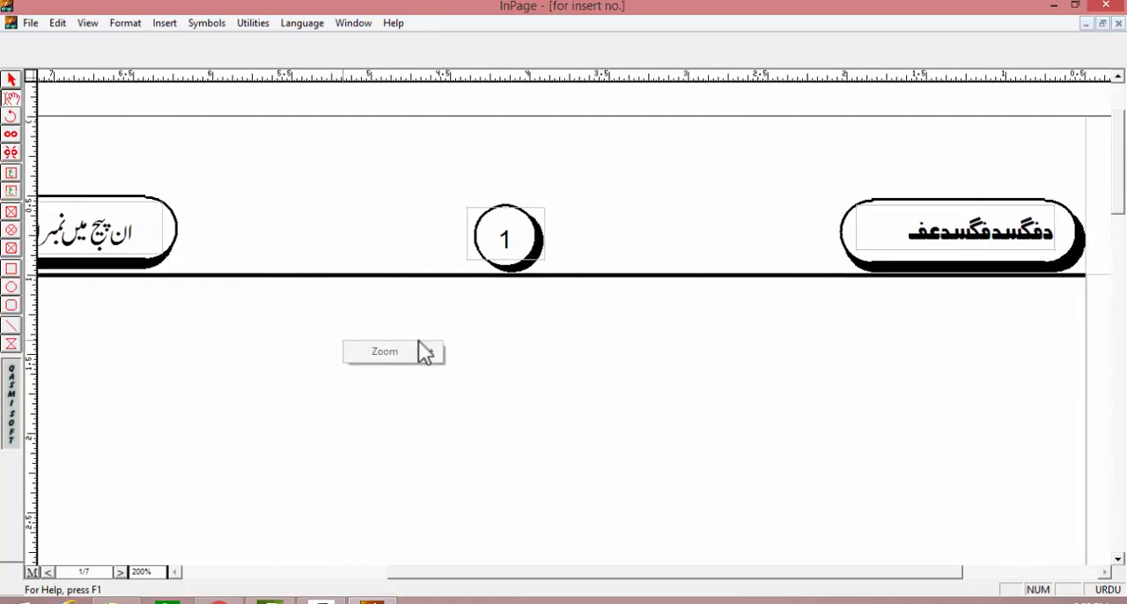
{"action": "right_click", "coordinate": [328, 310]}
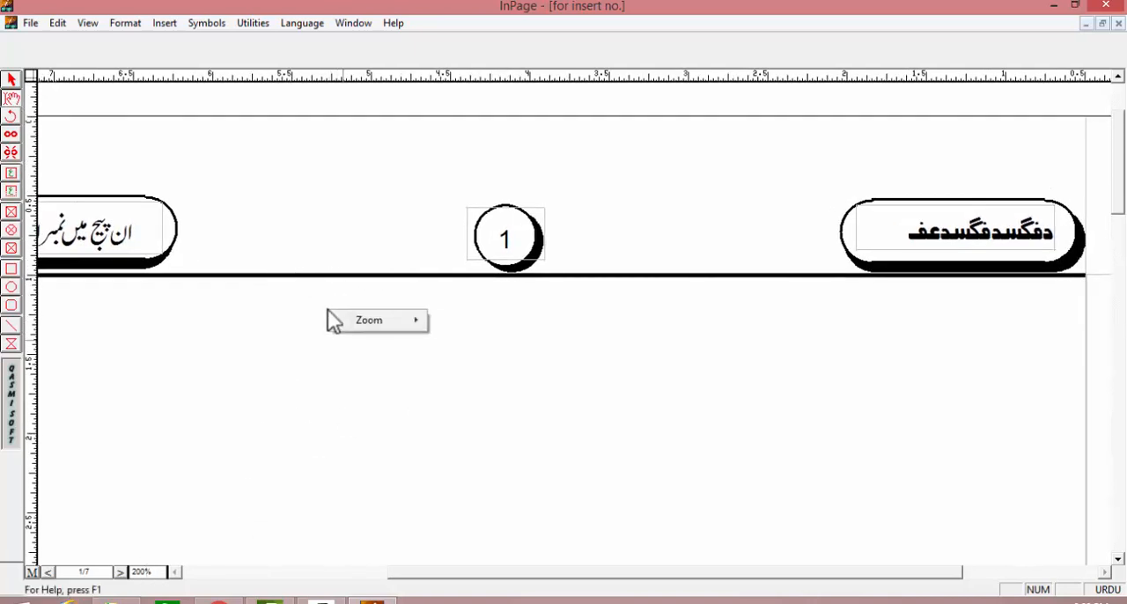
{"action": "mouse_move", "coordinate": [382, 327]}
{"action": "left_click", "coordinate": [461, 358]}
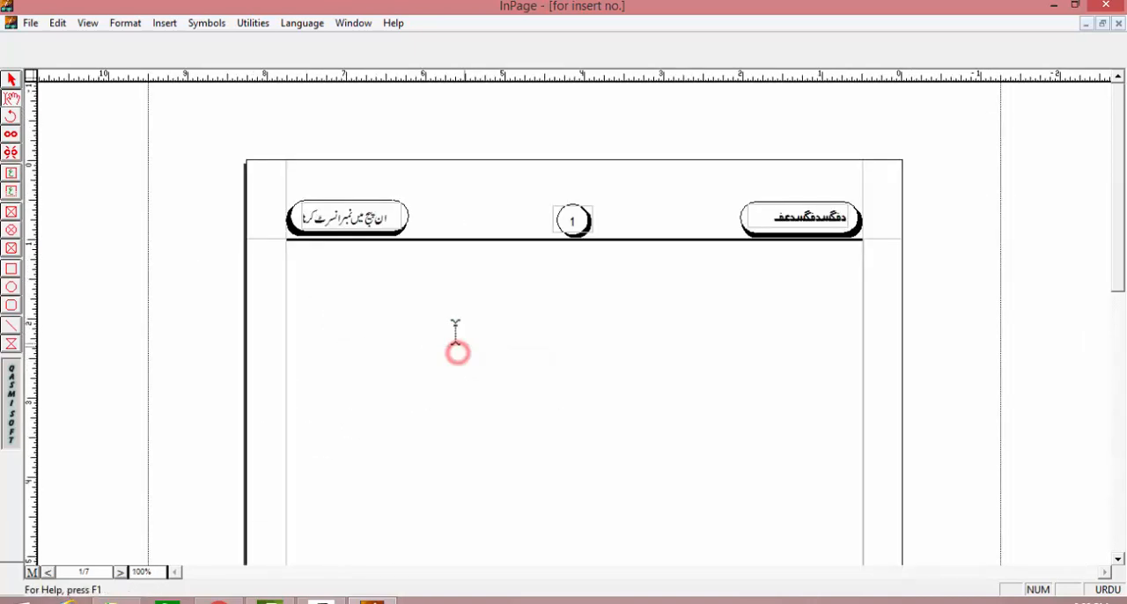
Step: Browse forward to spreads 3-2 and 5-4 to check the header titles and page numbers on each page
{"action": "left_click", "coordinate": [49, 572]}
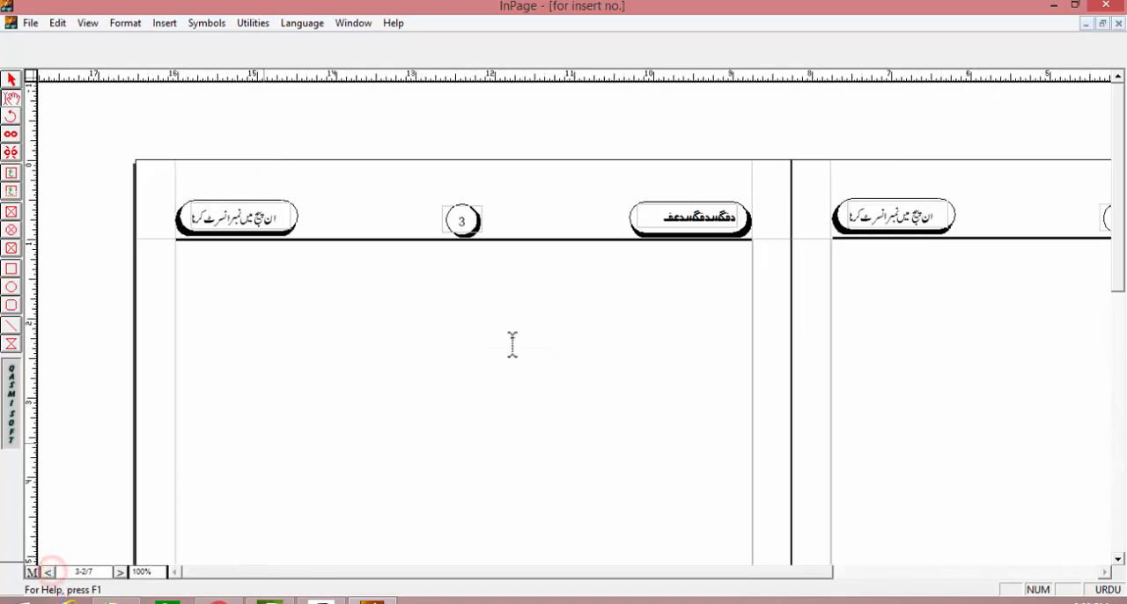
{"action": "left_click_drag", "start_coordinate": [548, 364], "coordinate": [436, 362]}
{"action": "left_click_drag", "start_coordinate": [539, 368], "coordinate": [496, 367]}
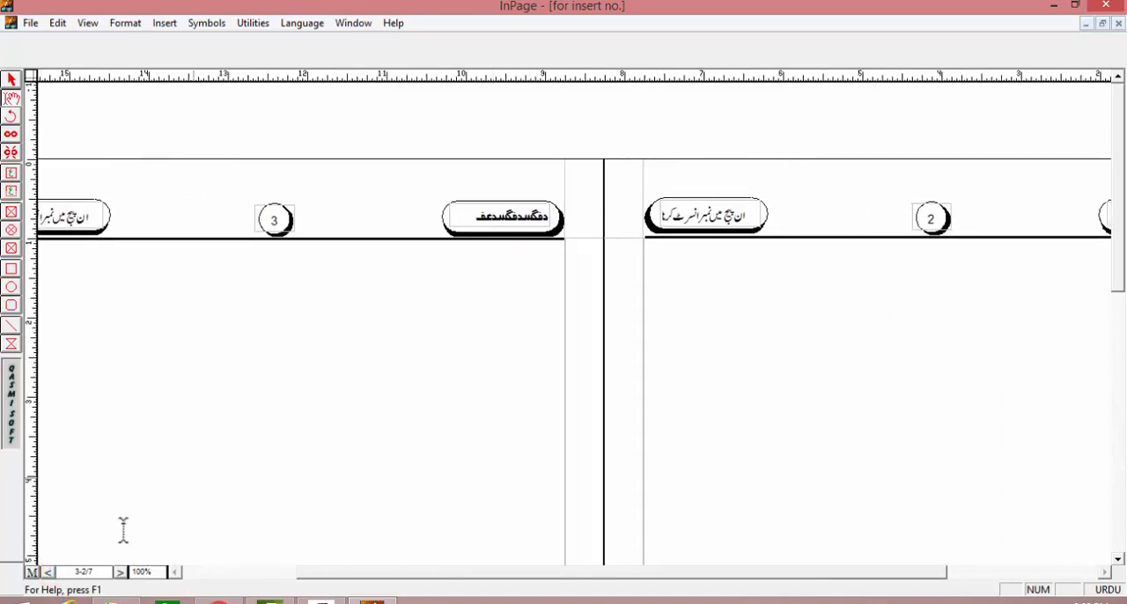
{"action": "left_click", "coordinate": [49, 572]}
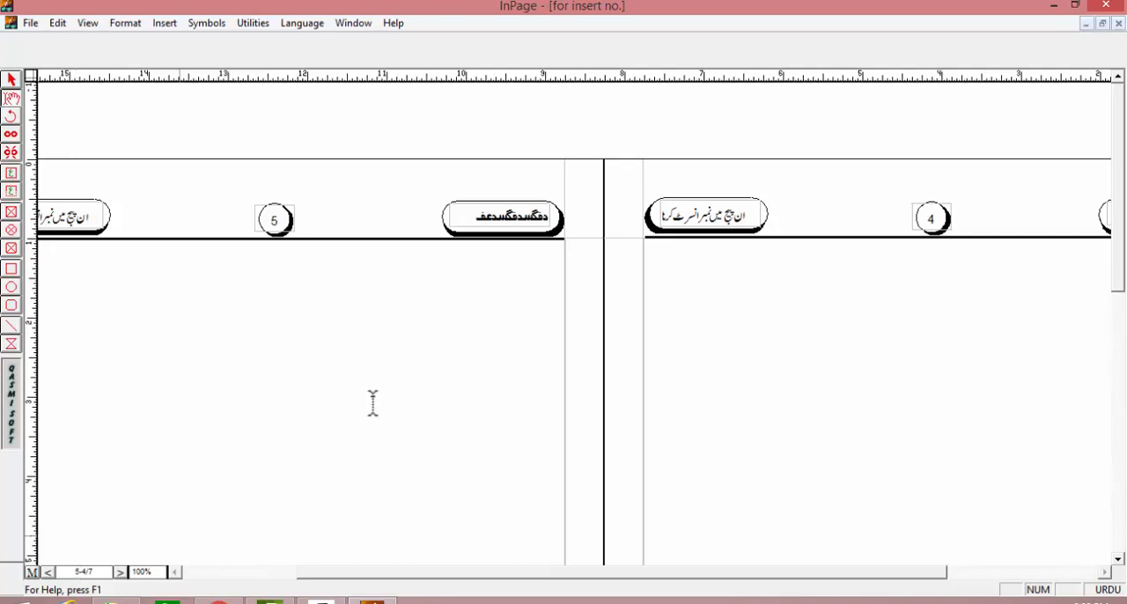
{"action": "left_click_drag", "start_coordinate": [441, 236], "coordinate": [661, 248]}
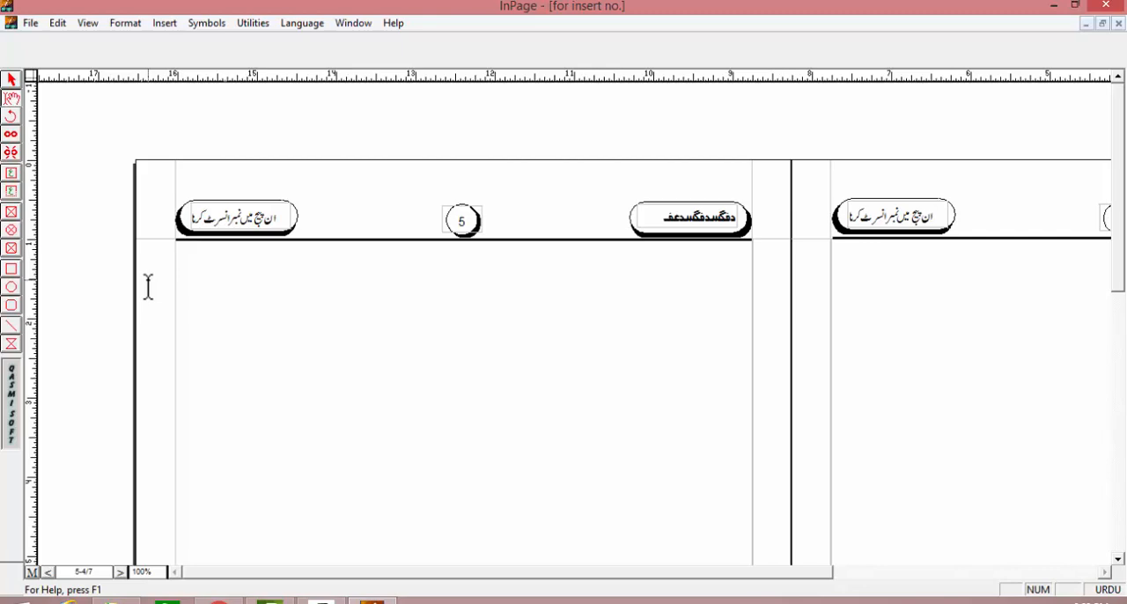
Step: Switch to the web browser showing the MSO Education YouTube channel
{"action": "left_click", "coordinate": [219, 602]}
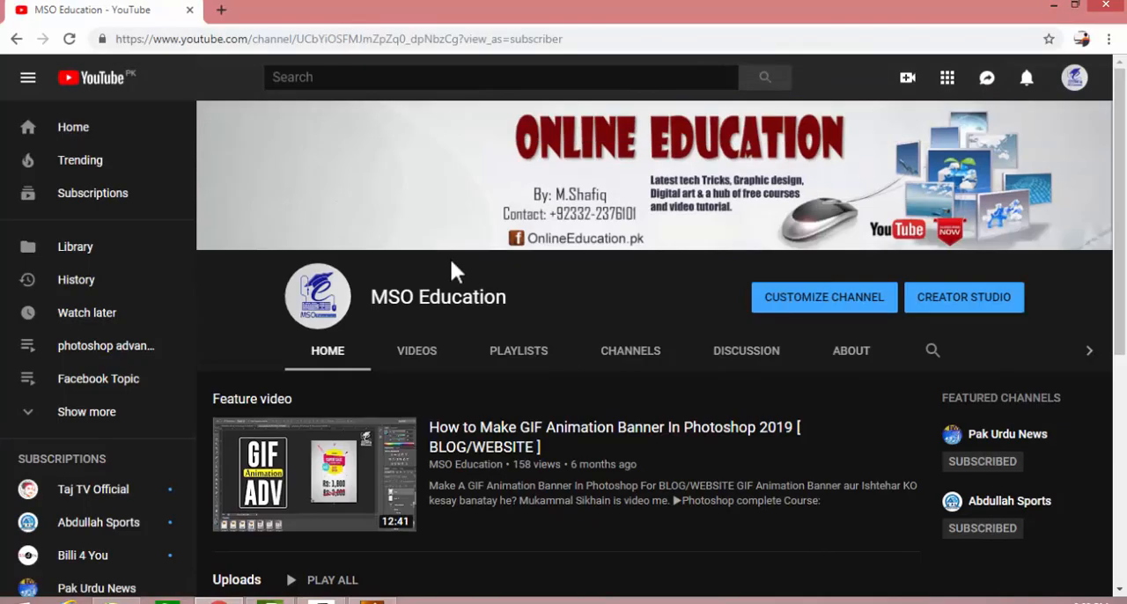